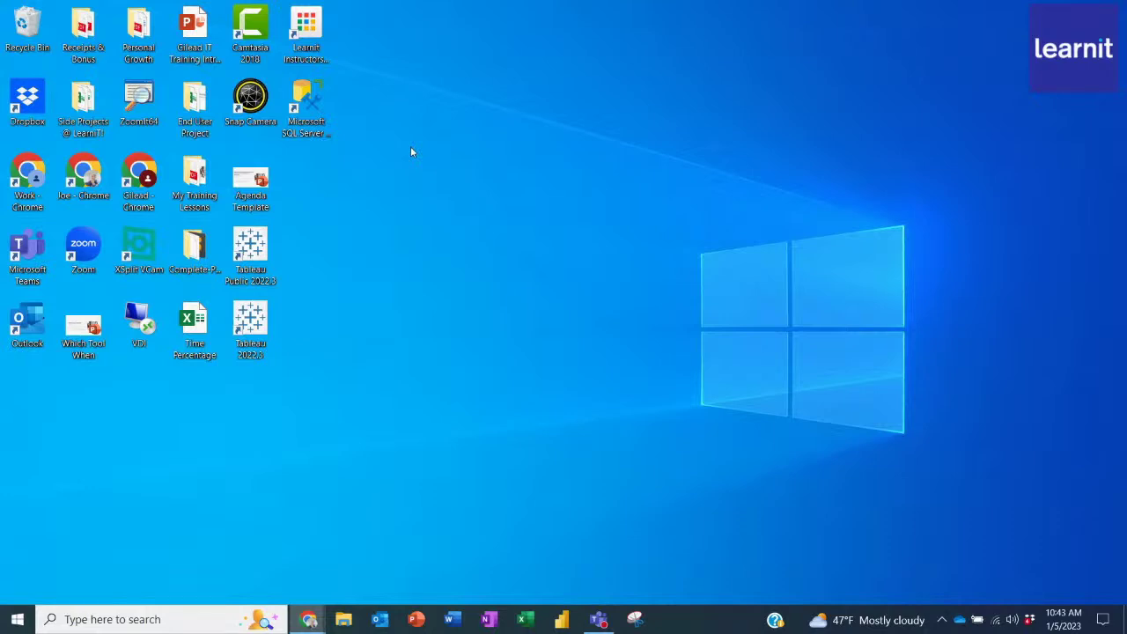
- Open the Work profile of Chrome and go to office.com
{"action": "double_click", "coordinate": [28, 183]}
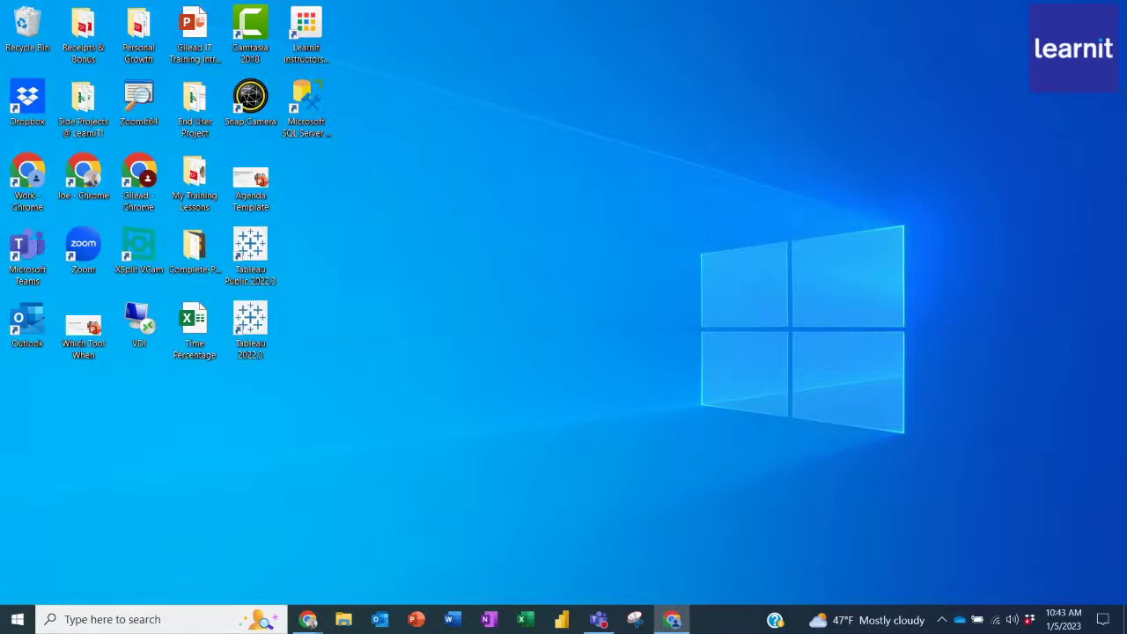
{"action": "double_click", "coordinate": [720, 344]}
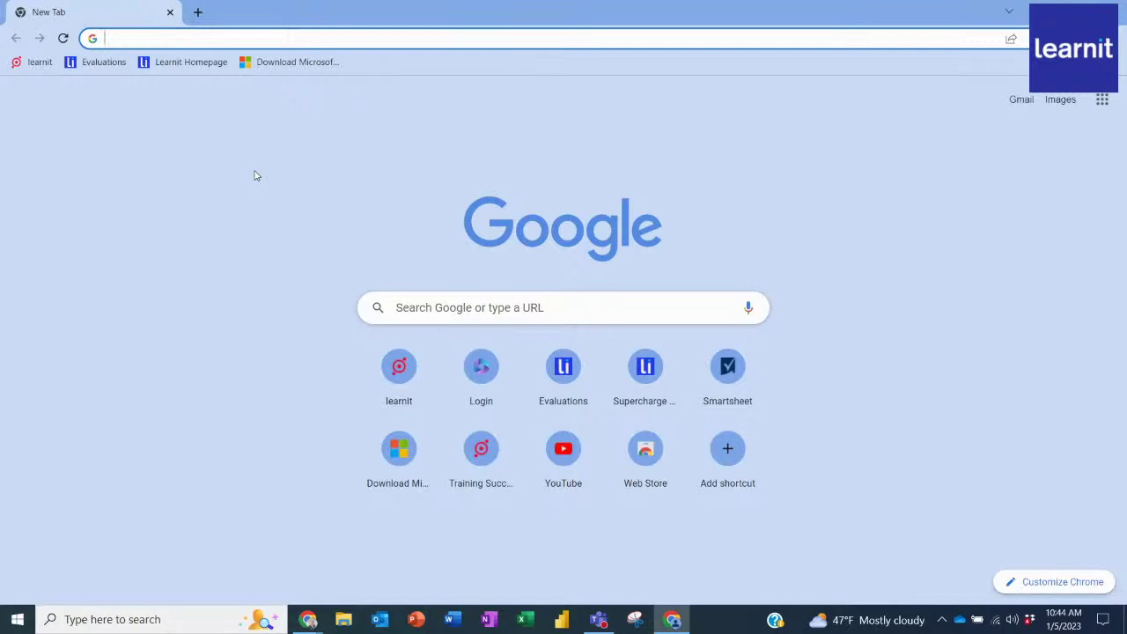
{"action": "type", "text": "office.com"}
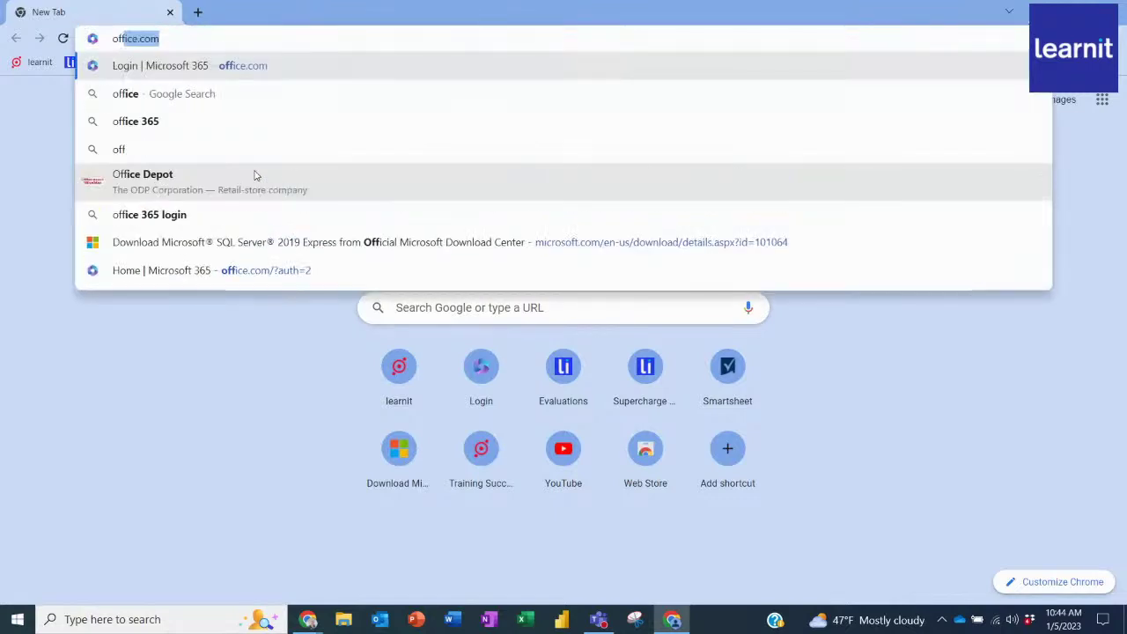
{"action": "key", "text": "Return"}
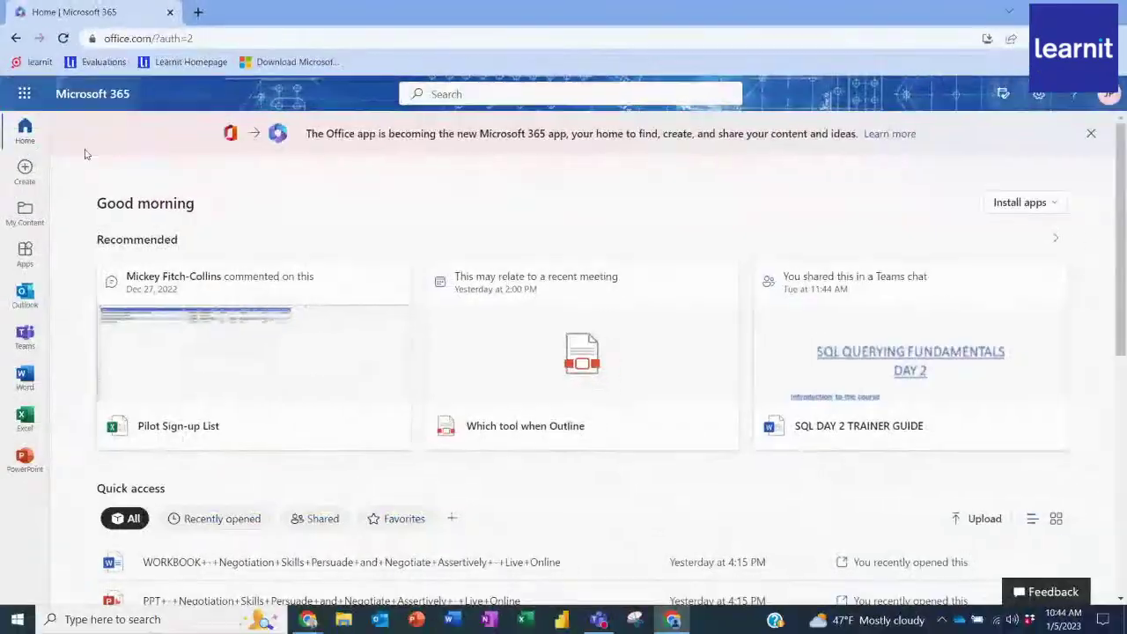
- Open SharePoint from the complete list of Microsoft 365 apps
{"action": "left_click", "coordinate": [25, 95]}
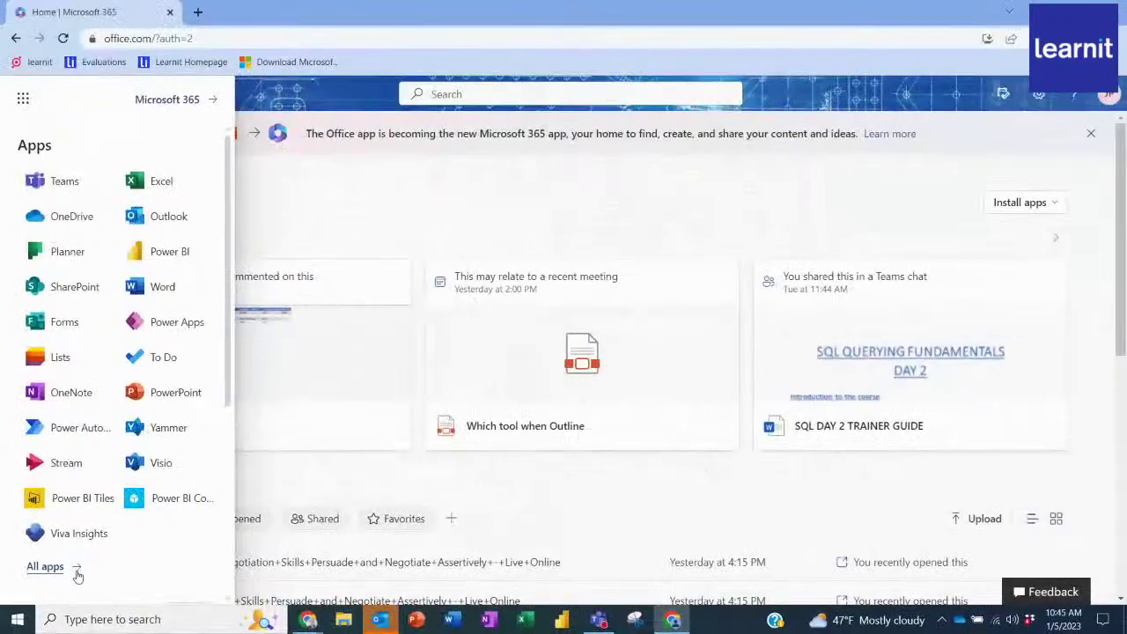
{"action": "left_click", "coordinate": [89, 550]}
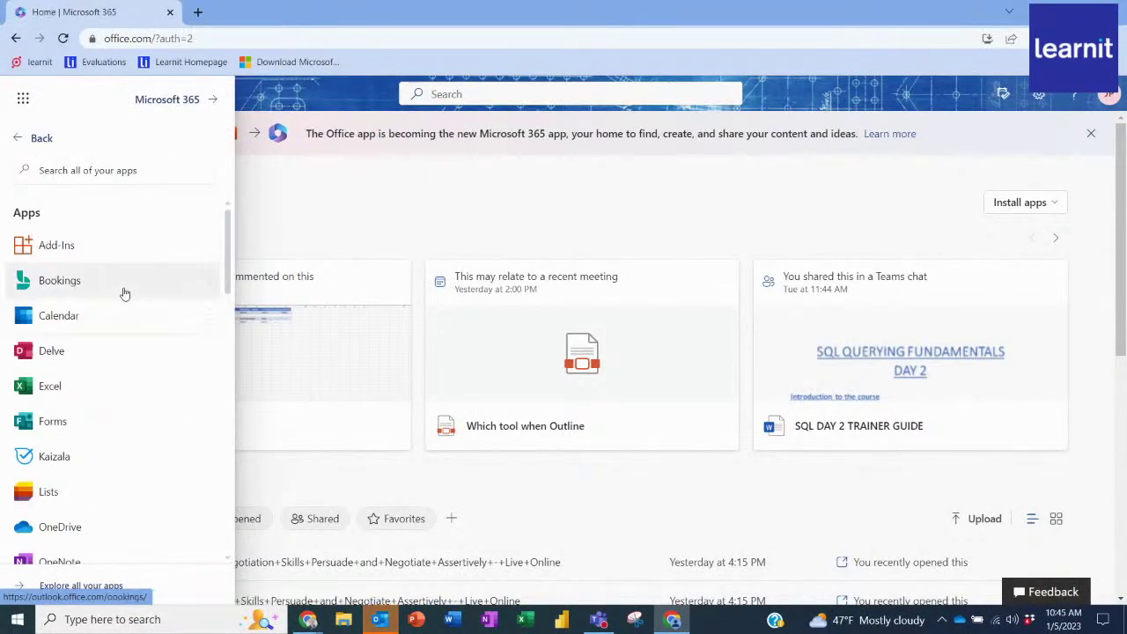
{"action": "scroll", "coordinate": [122, 265], "scroll_direction": "down", "scroll_amount": 1}
{"action": "scroll", "coordinate": [122, 266], "scroll_direction": "down", "scroll_amount": 5}
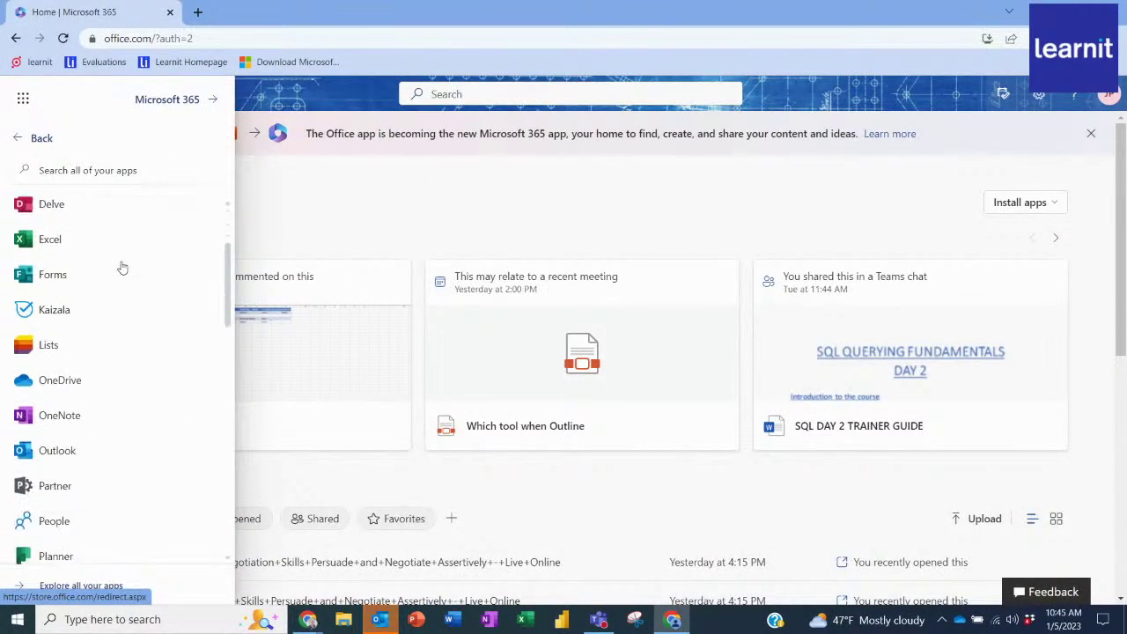
{"action": "scroll", "coordinate": [122, 266], "scroll_direction": "down", "scroll_amount": 2}
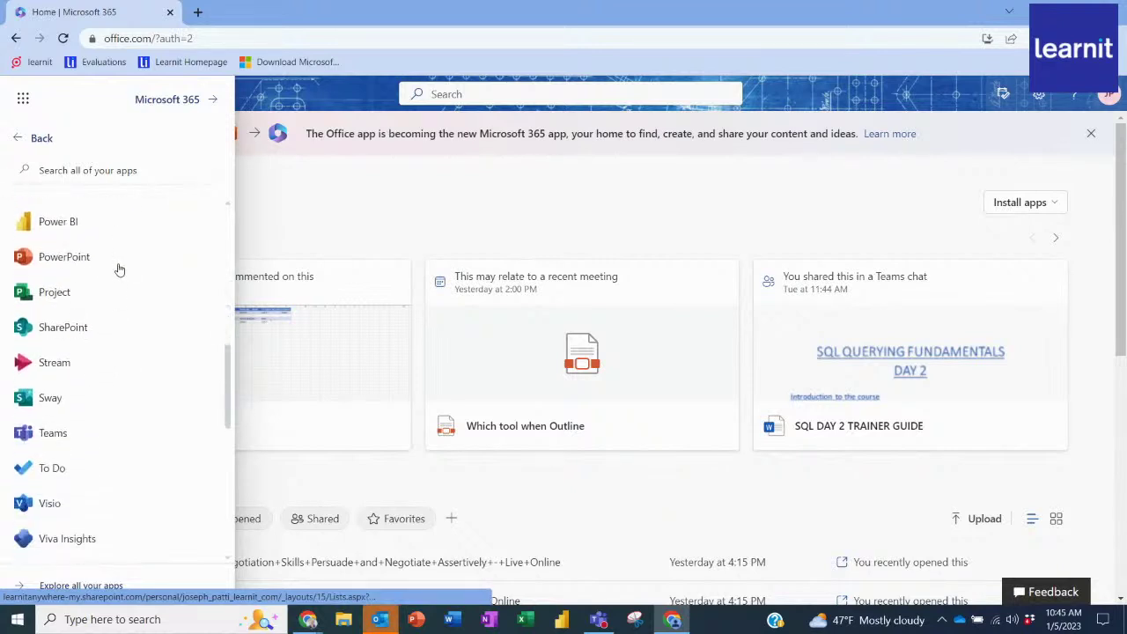
{"action": "left_click", "coordinate": [71, 339]}
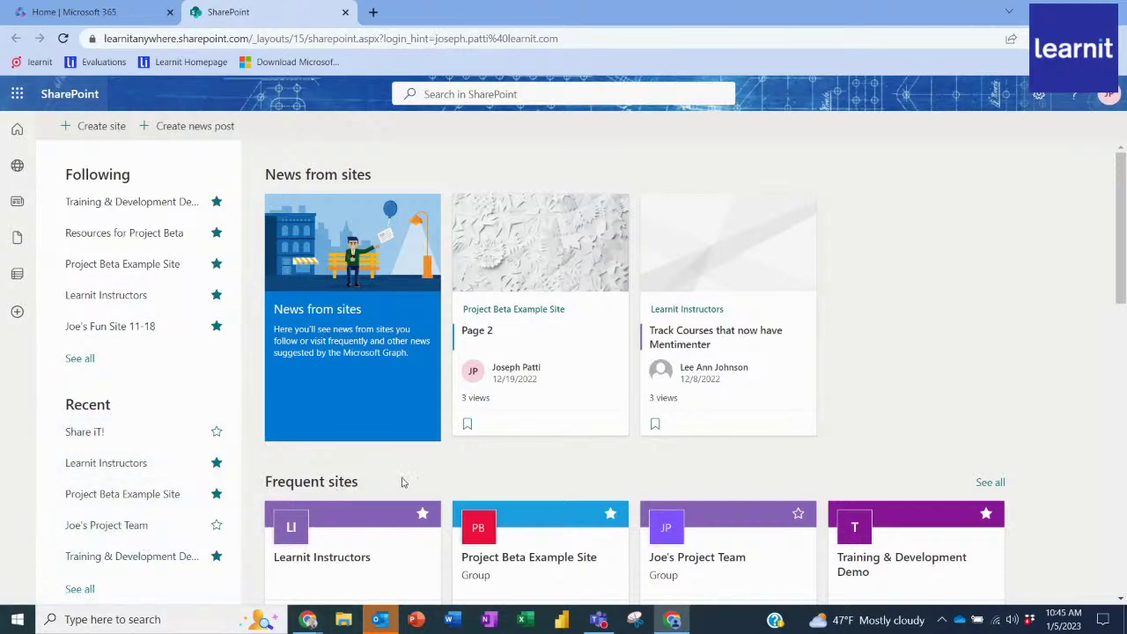
- Start creating a new team site from the SharePoint home page and name it "Youtube Fun"
{"action": "scroll", "coordinate": [400, 480], "scroll_direction": "down", "scroll_amount": 3}
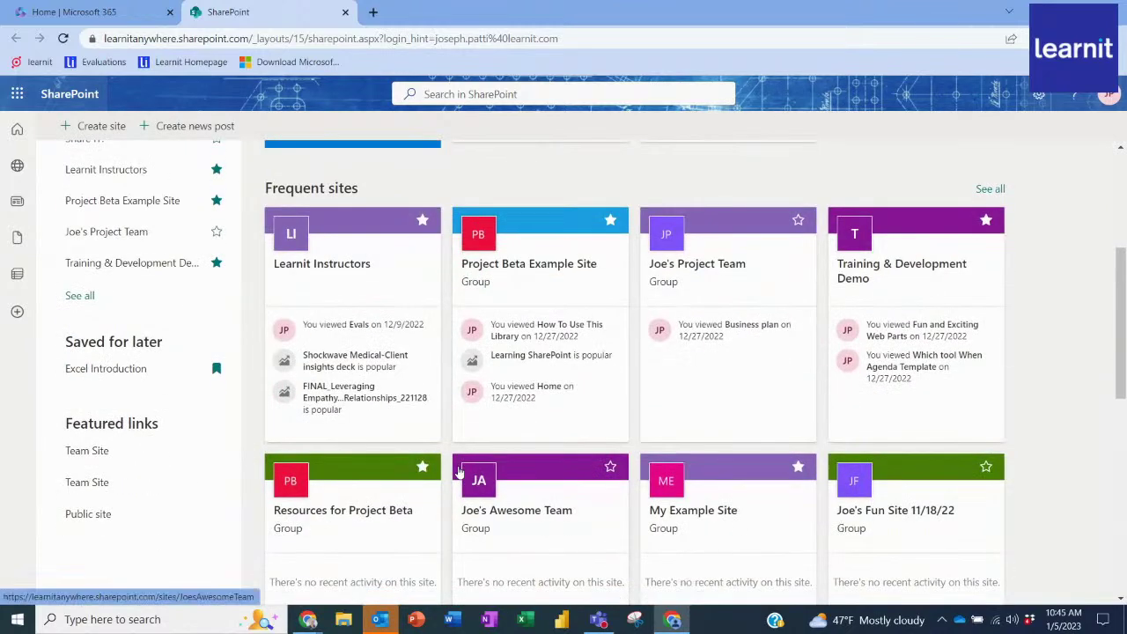
{"action": "scroll", "coordinate": [458, 473], "scroll_direction": "up", "scroll_amount": 3}
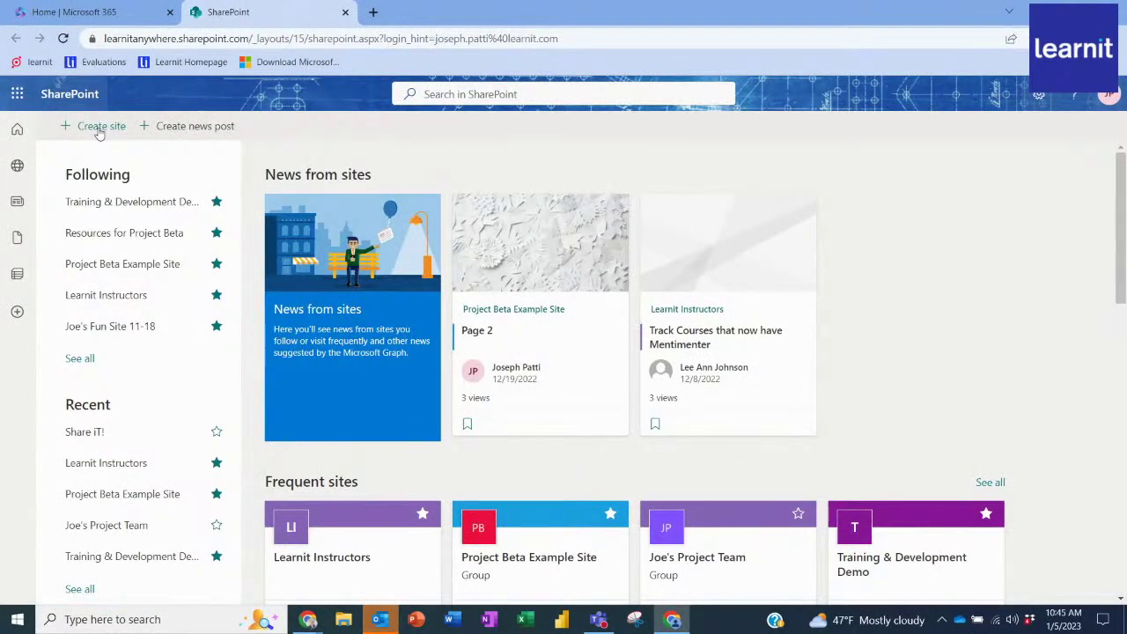
{"action": "left_click", "coordinate": [100, 129]}
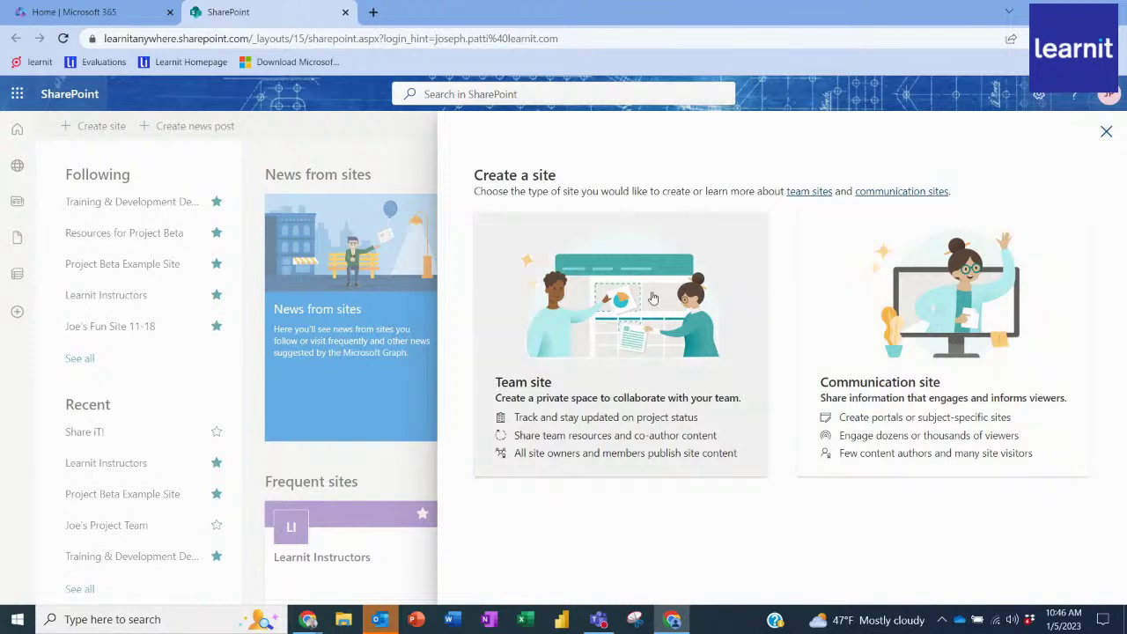
{"action": "left_click", "coordinate": [654, 299]}
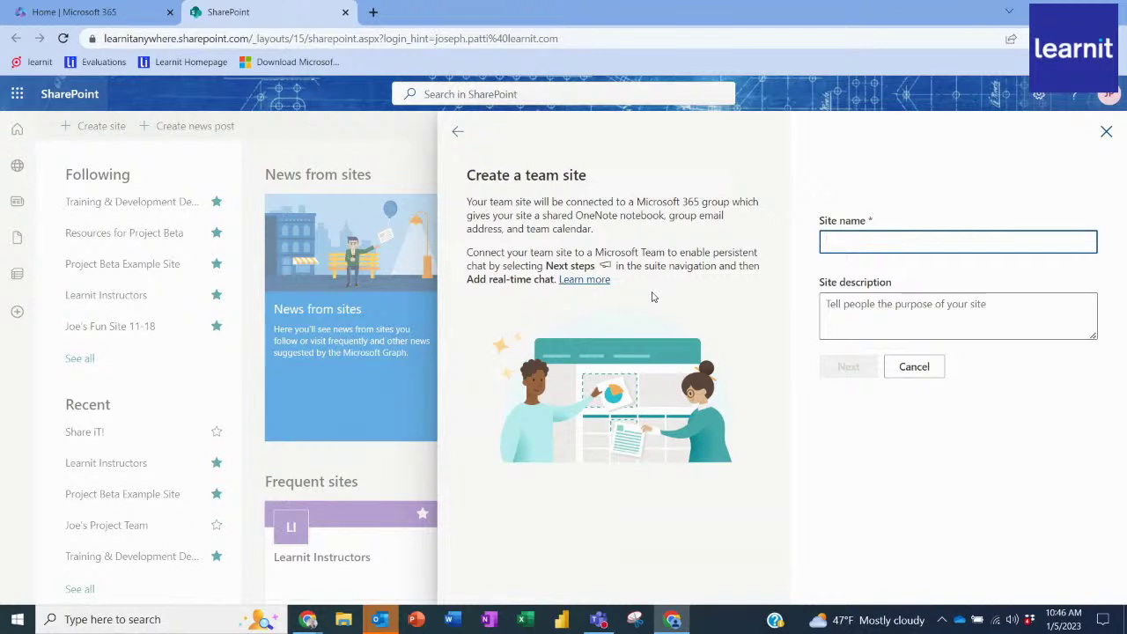
{"action": "type", "text": "Youtube "}
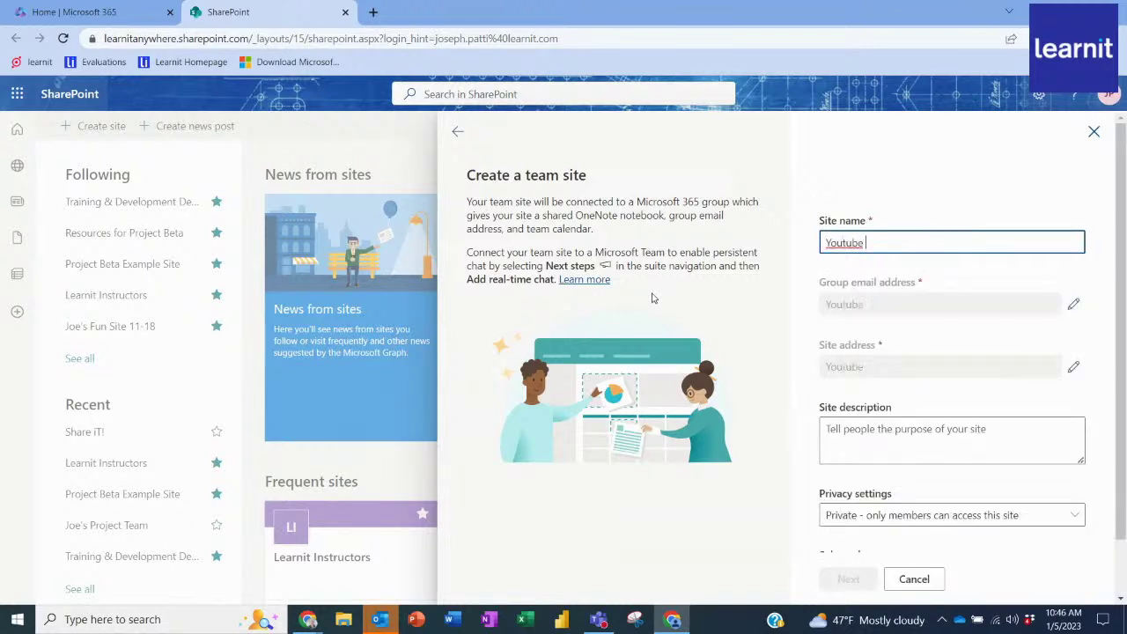
{"action": "type", "text": "Fun"}
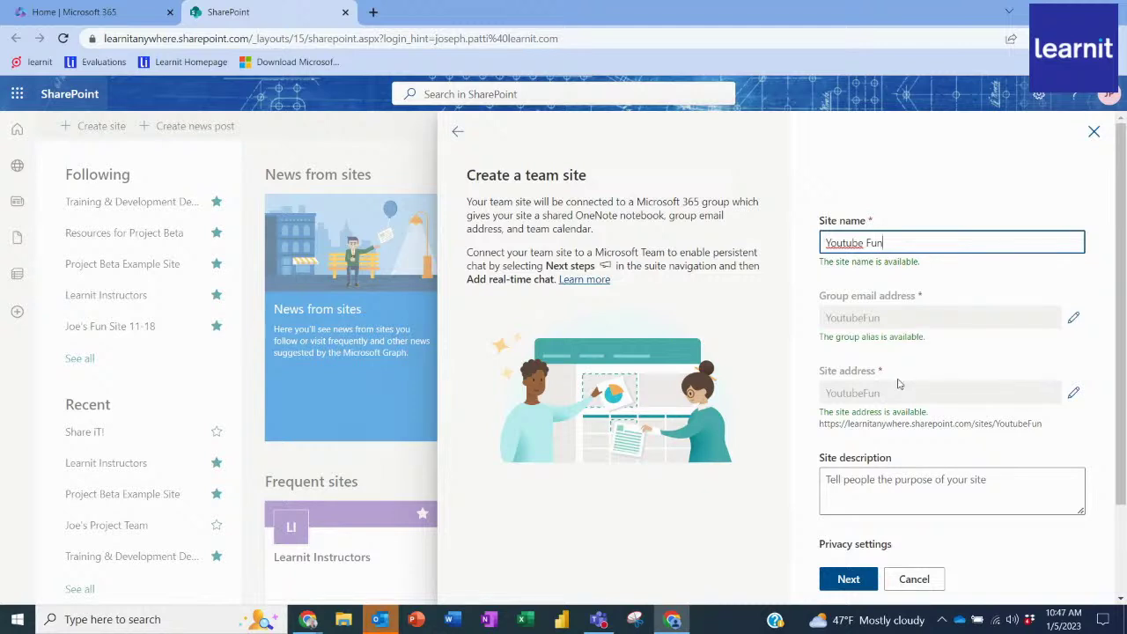
- Enter "Training for Youtube." as the team site's description
{"action": "scroll", "coordinate": [898, 476], "scroll_direction": "down", "scroll_amount": 2}
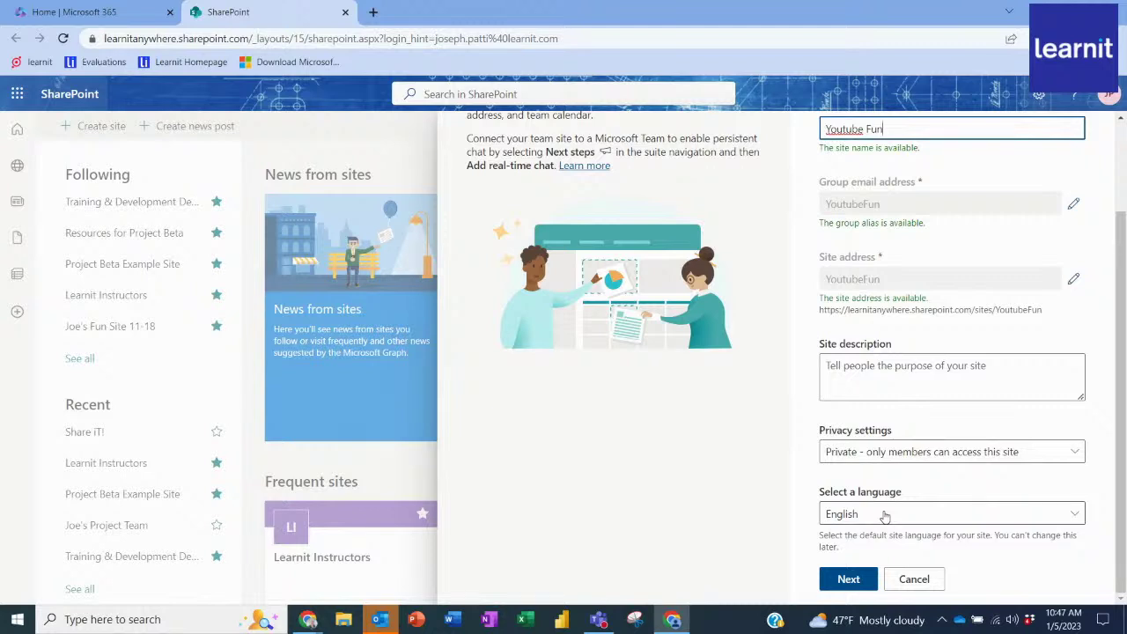
{"action": "left_click", "coordinate": [888, 373]}
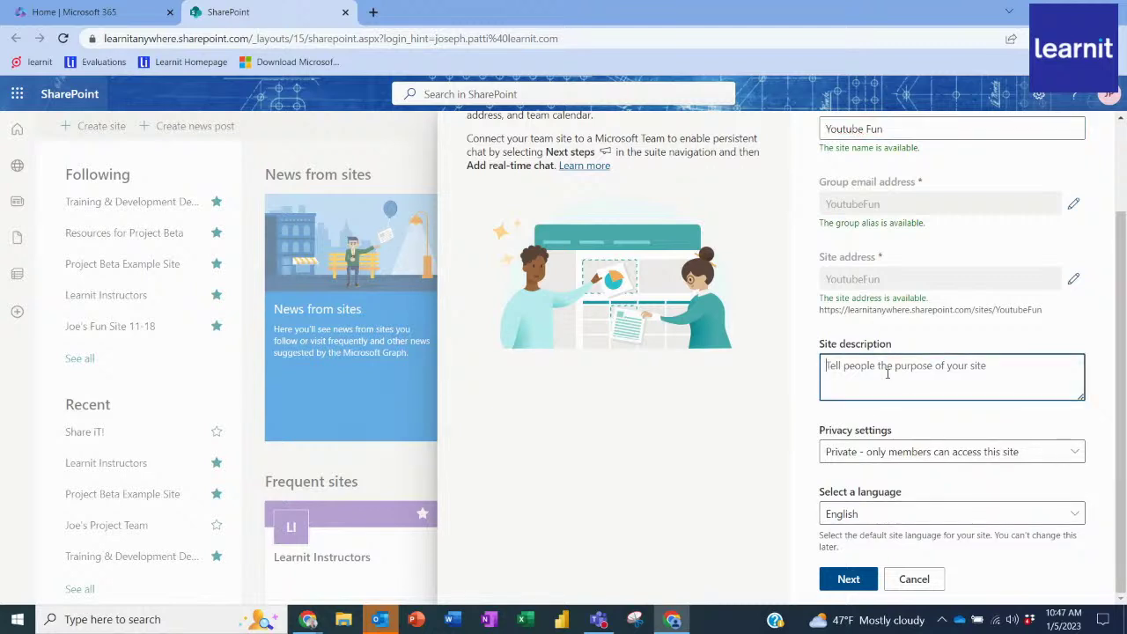
{"action": "type", "text": "Tr"}
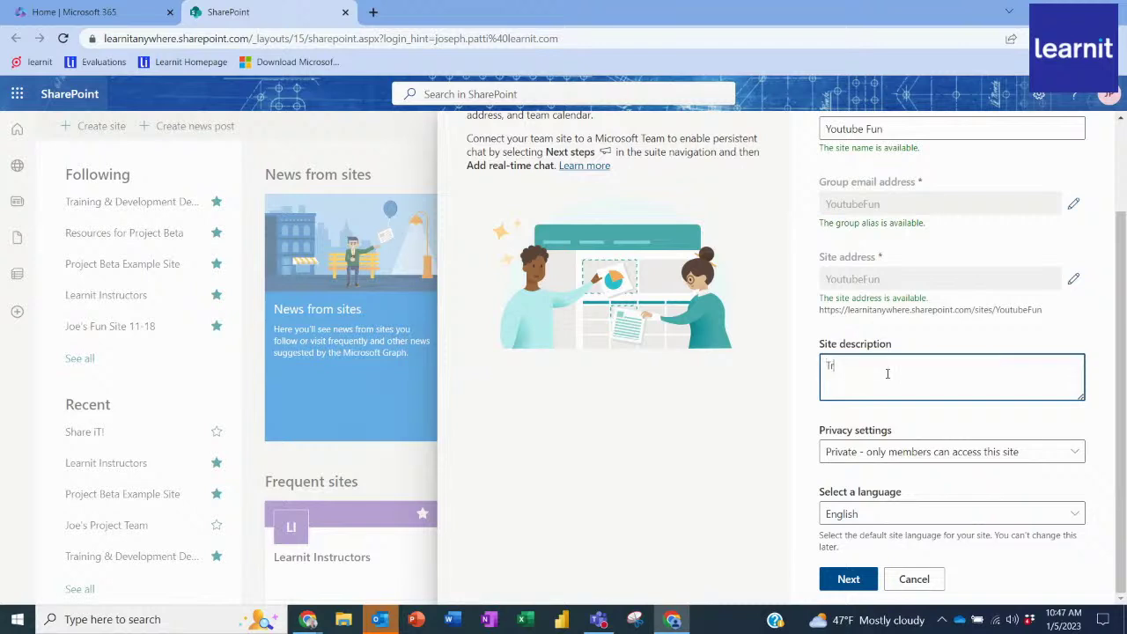
{"action": "type", "text": "aining for Youtube"}
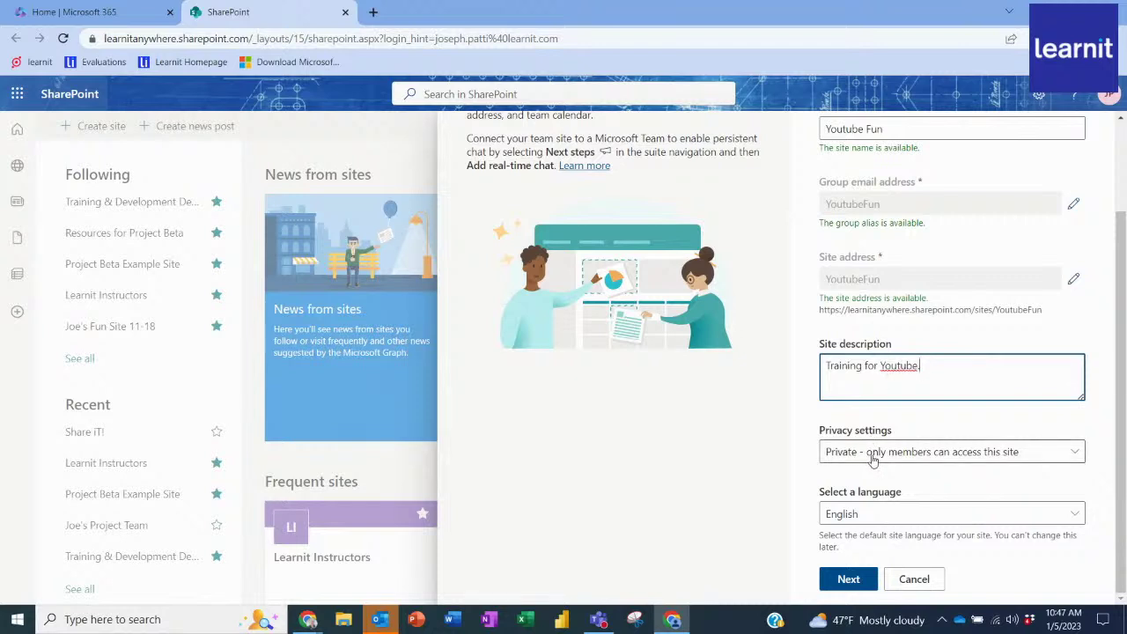
{"action": "type", "text": "."}
- Keep the site's privacy at "Private - only members can access this site" and proceed to adding members
{"action": "left_click", "coordinate": [934, 460]}
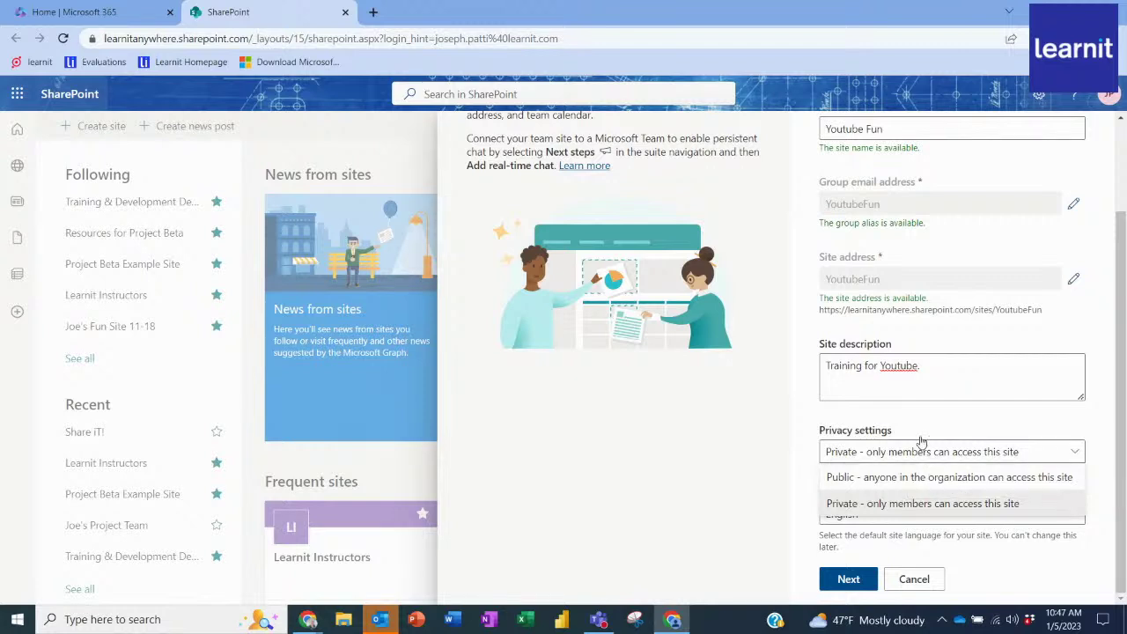
{"action": "left_click", "coordinate": [880, 451]}
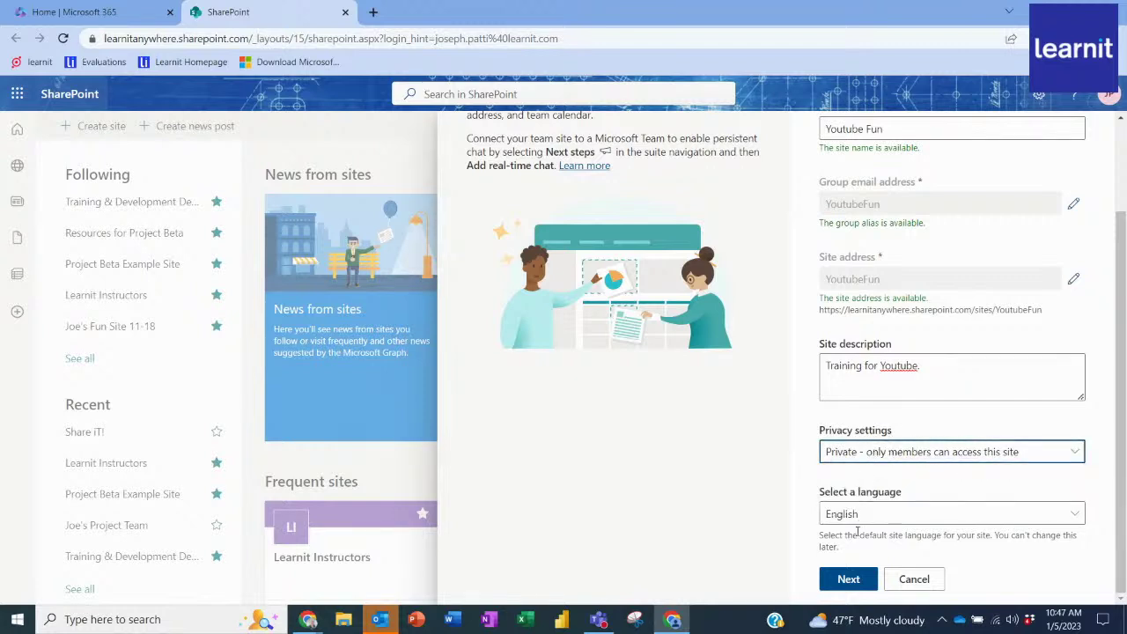
{"action": "left_click", "coordinate": [850, 579]}
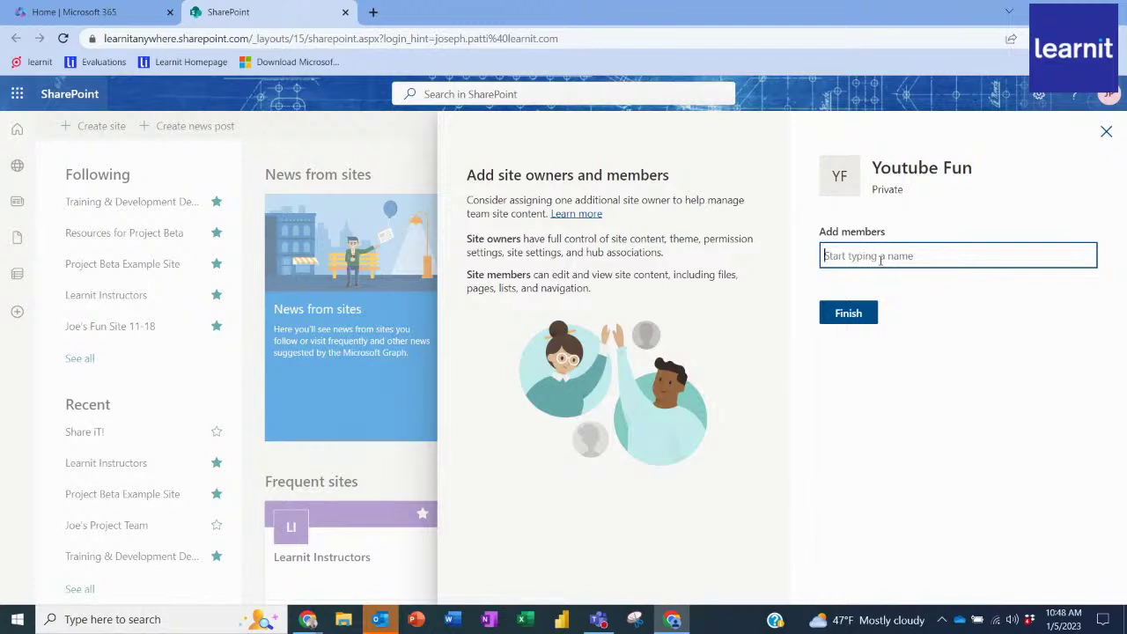
- Find three colleagues in the directory and add them as members of the new site
{"action": "type", "text": "Ben"}
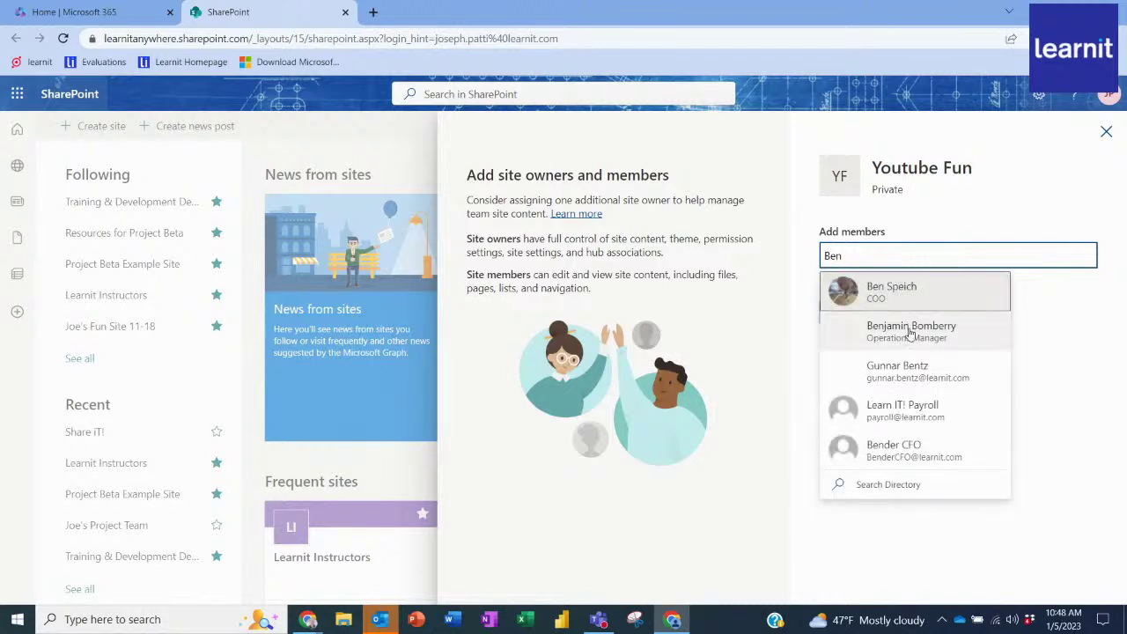
{"action": "left_click", "coordinate": [910, 331]}
{"action": "type", "text": "B"}
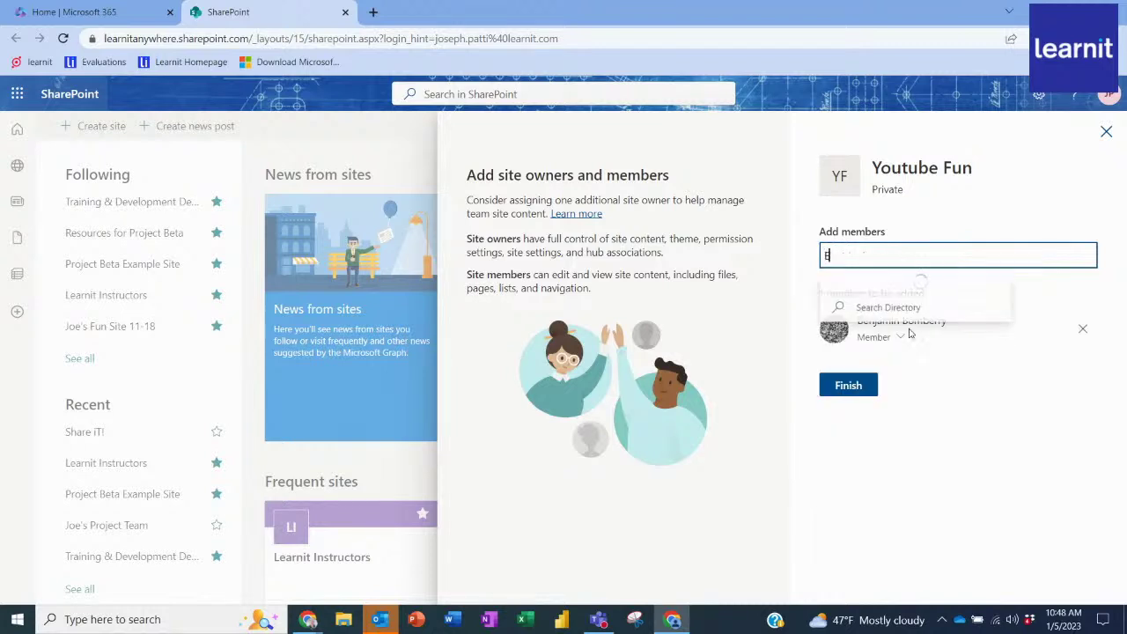
{"action": "type", "text": "l"}
{"action": "left_click", "coordinate": [911, 293]}
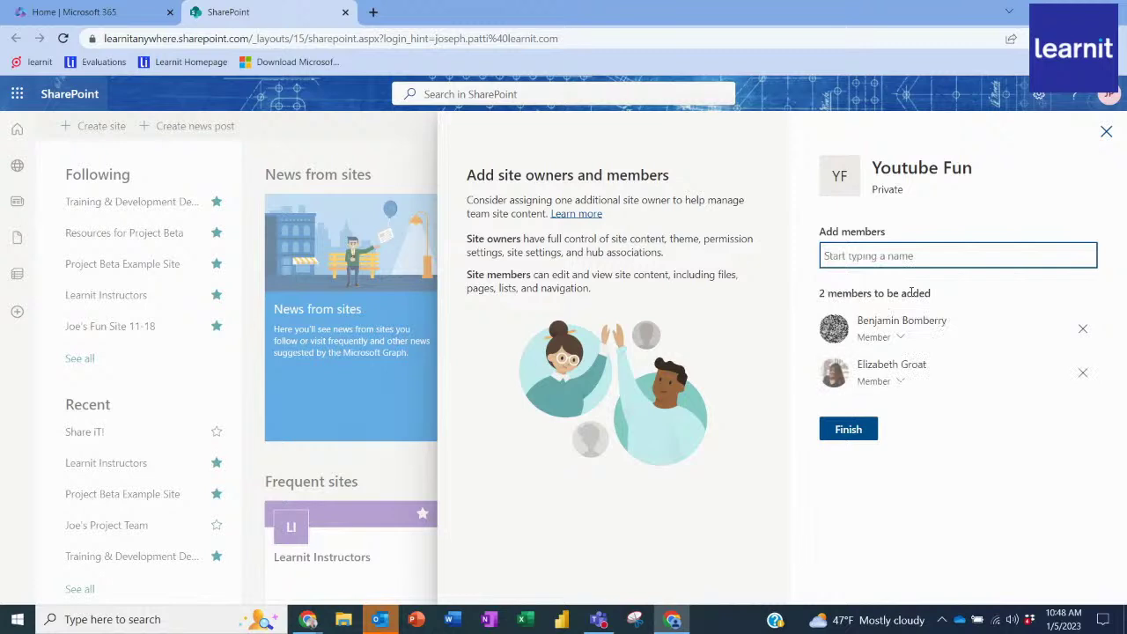
{"action": "type", "text": "Samm"}
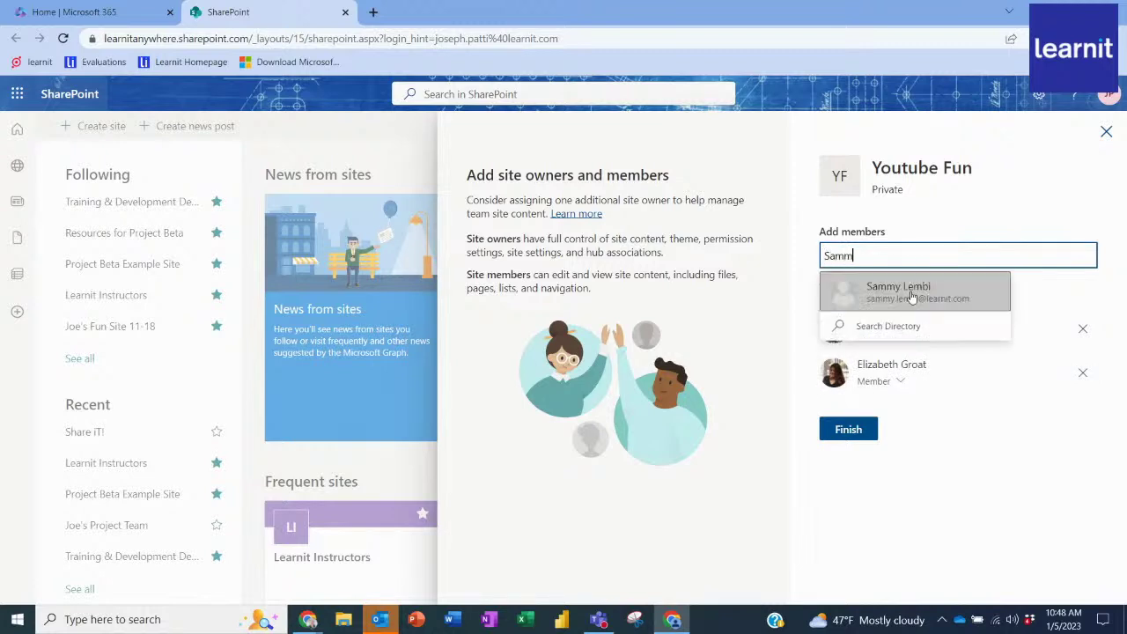
{"action": "left_click", "coordinate": [911, 294]}
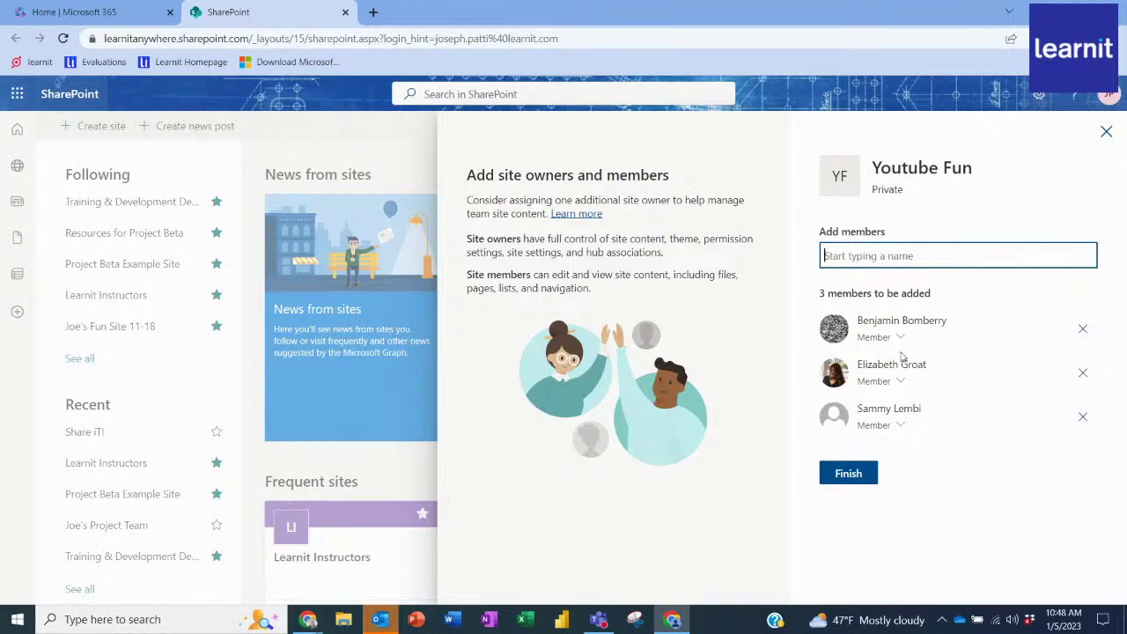
- Check the role choices for the second added person, keep the Member role, and finish creating the site
{"action": "left_click", "coordinate": [901, 382]}
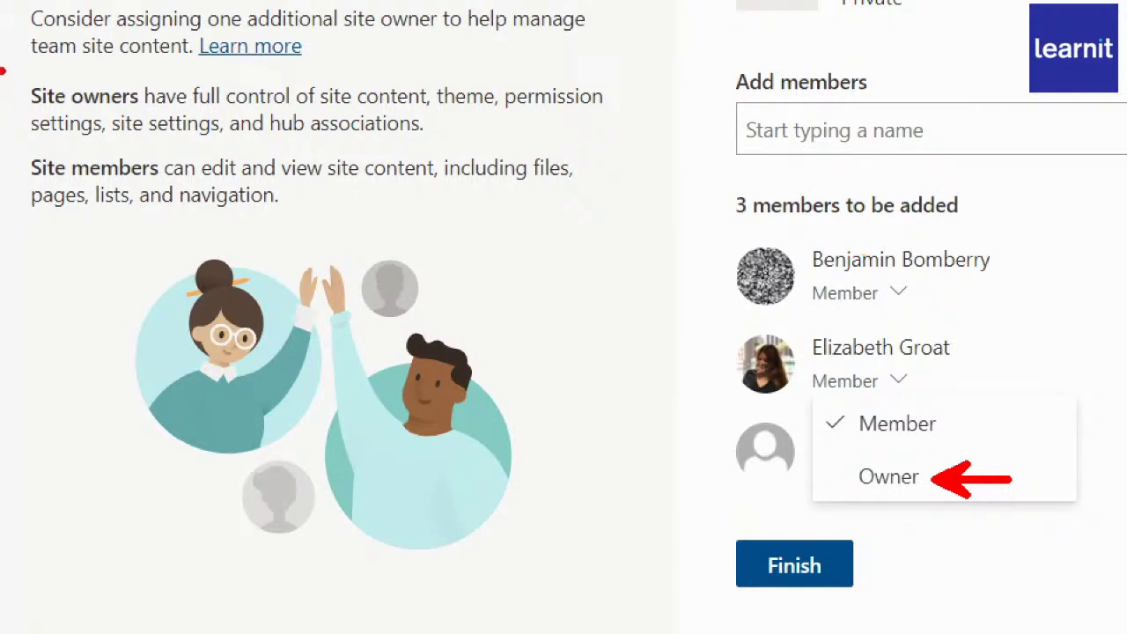
{"action": "mouse_move", "coordinate": [3, 71]}
{"action": "left_mouse_down"}
{"action": "mouse_move", "coordinate": [238, 206]}
{"action": "mouse_move", "coordinate": [533, 254]}
{"action": "mouse_move", "coordinate": [632, 240]}
{"action": "left_mouse_up"}
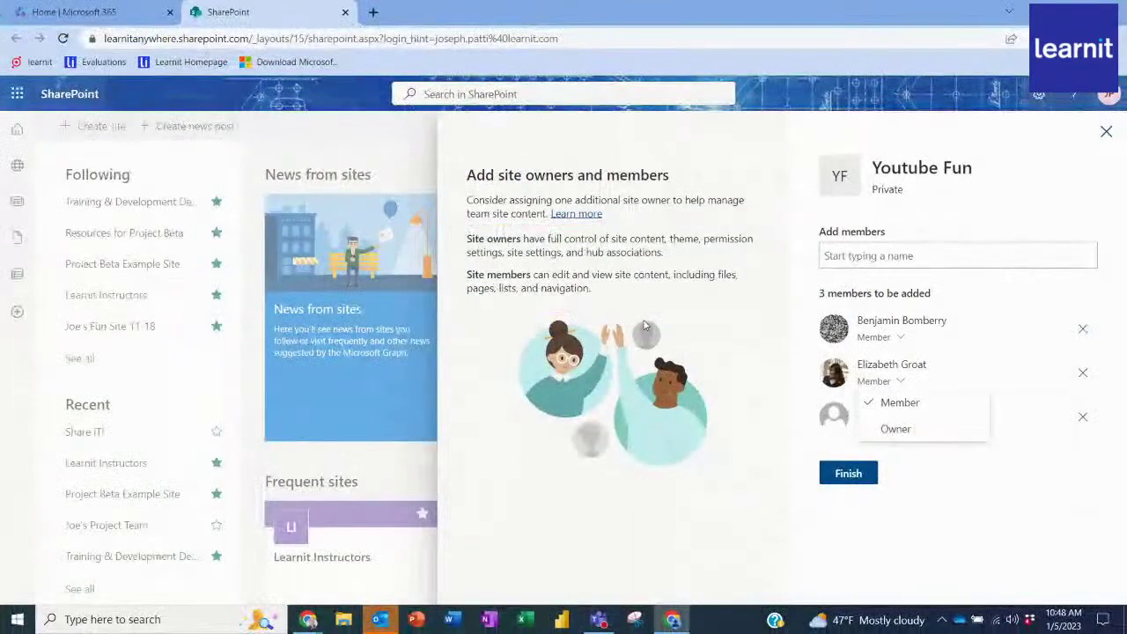
{"action": "left_click", "coordinate": [833, 478]}
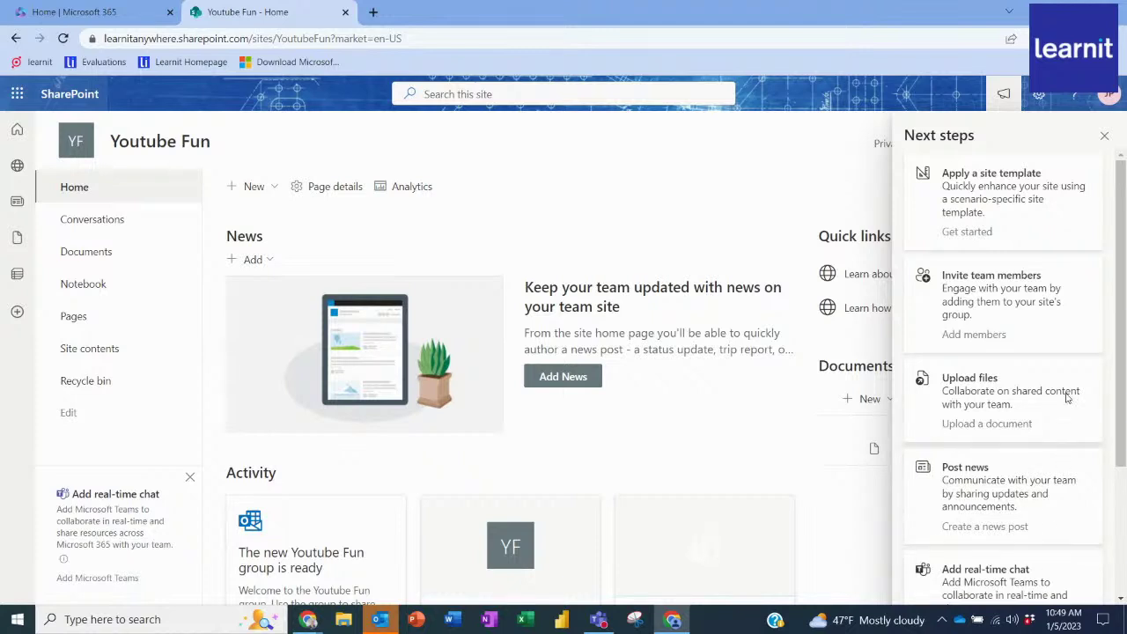
- Open the new site's Documents library and look at its options for creating and uploading files
{"action": "left_click", "coordinate": [1104, 141]}
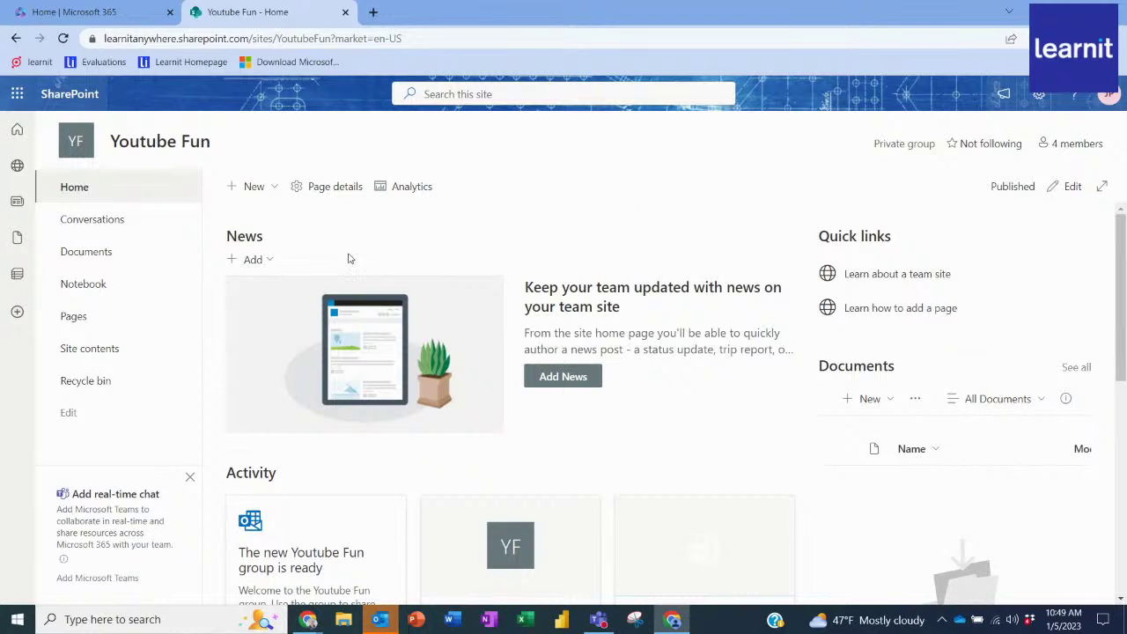
{"action": "left_click", "coordinate": [123, 255]}
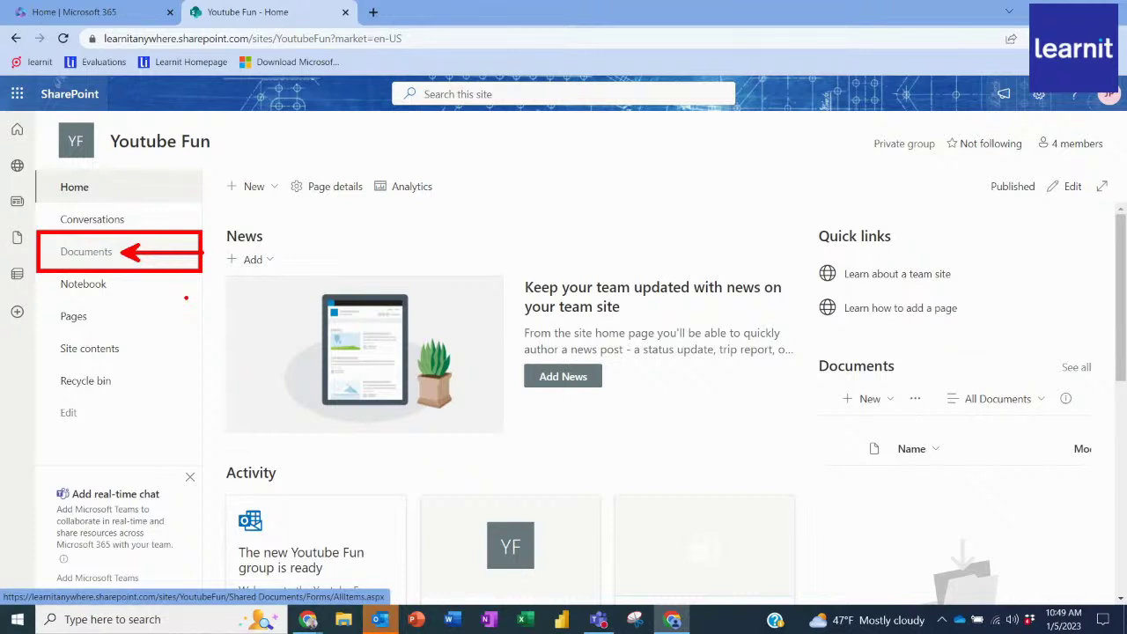
{"action": "left_click", "coordinate": [98, 261]}
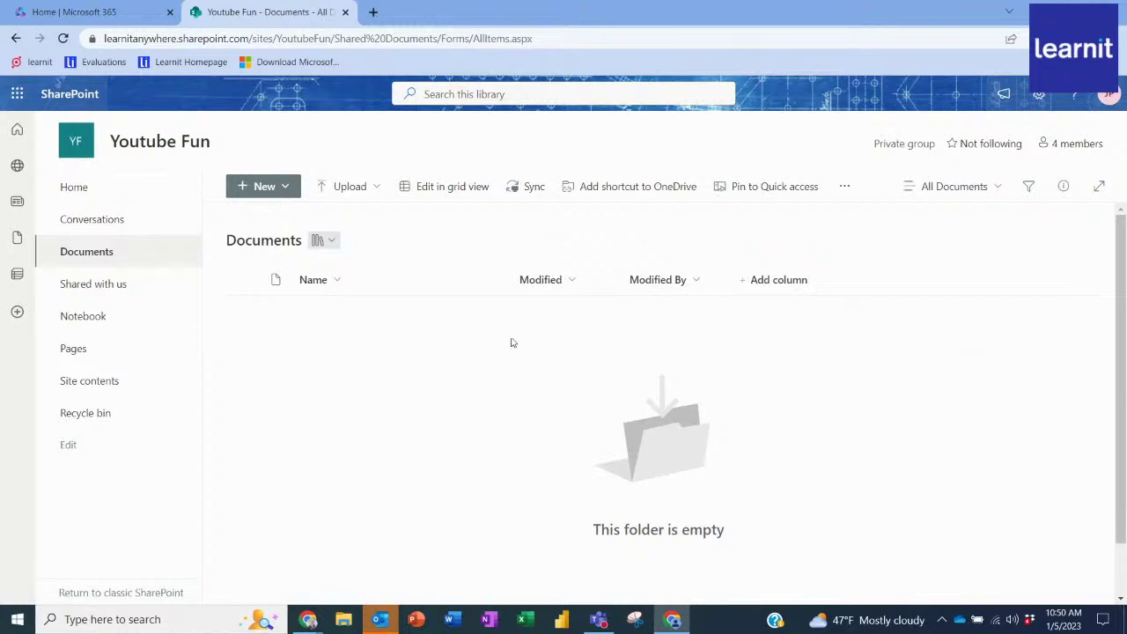
{"action": "left_click", "coordinate": [287, 189]}
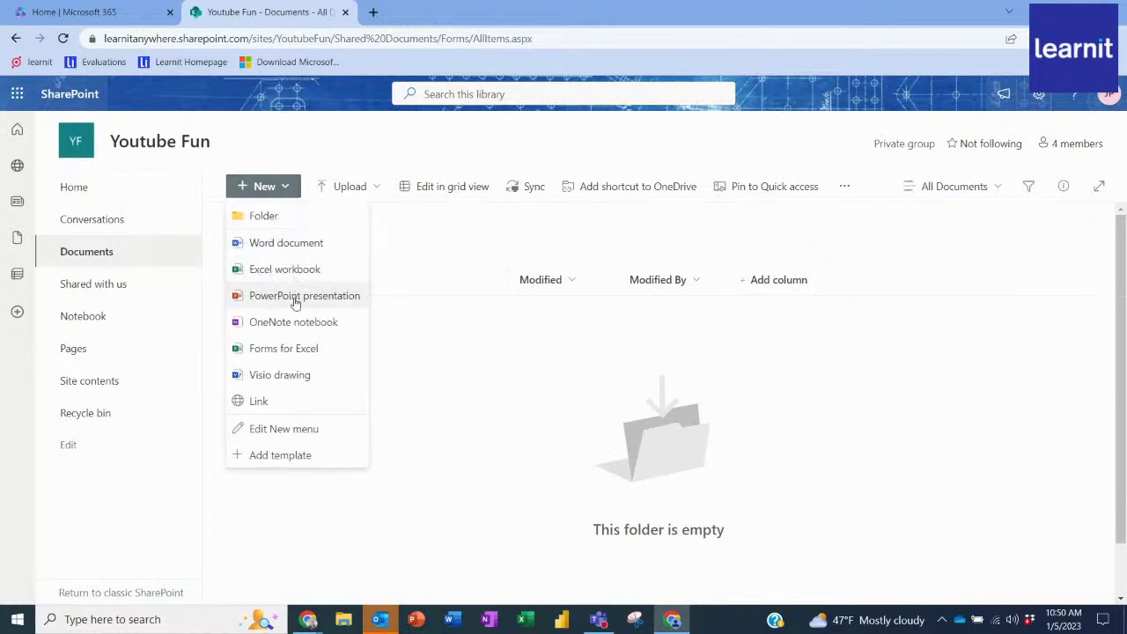
{"action": "left_click", "coordinate": [368, 192]}
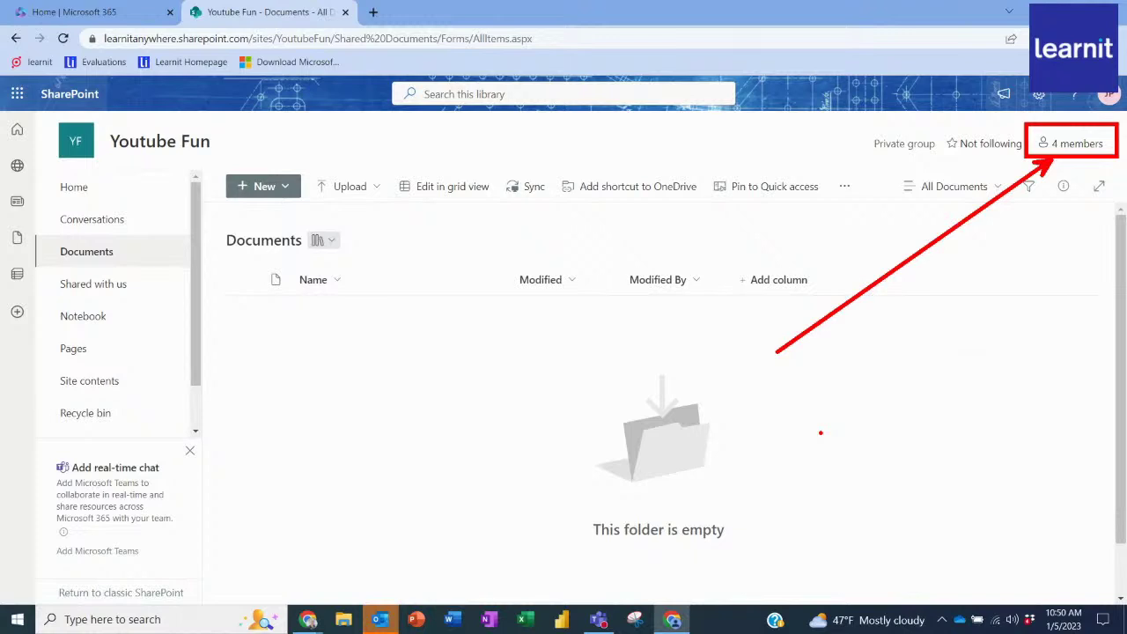
{"action": "key", "text": "Escape"}
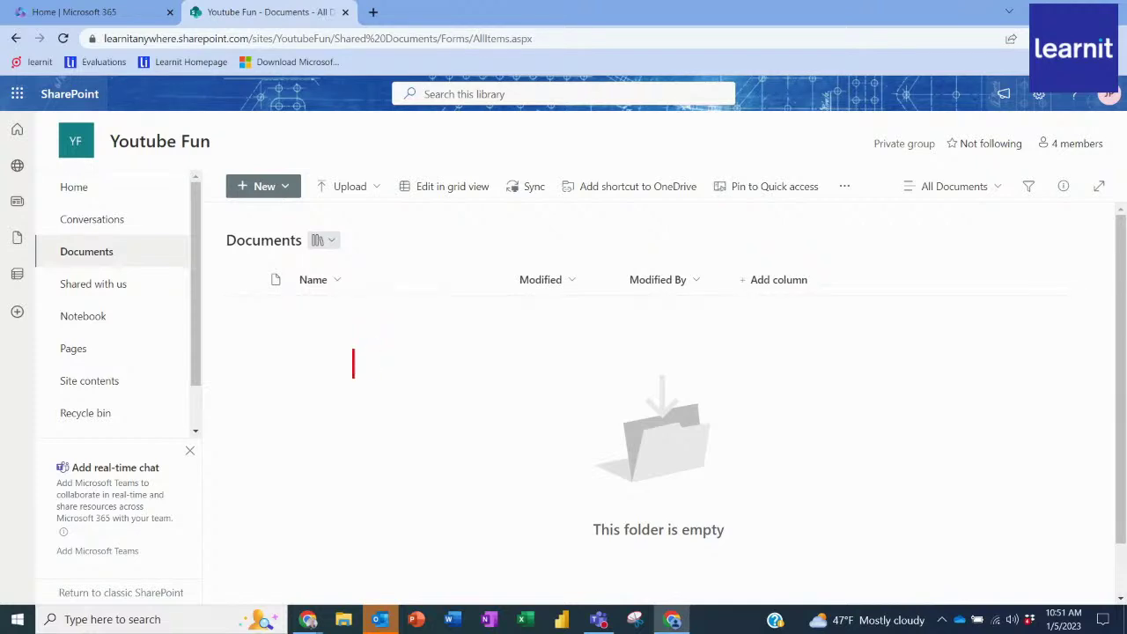
{"action": "type", "text": "HR Documents"}
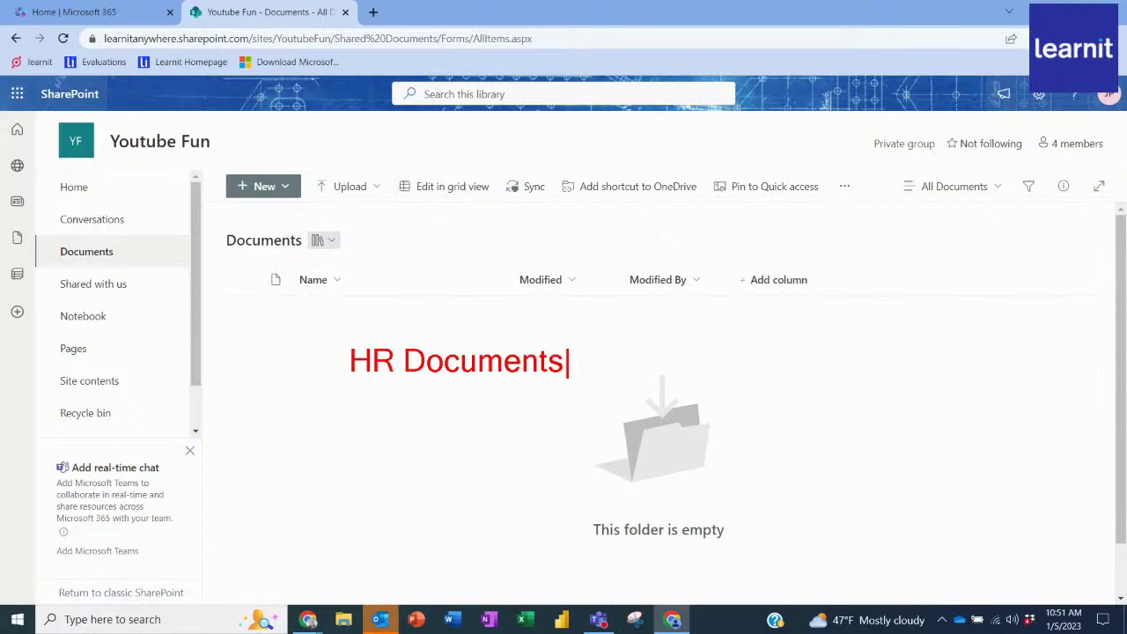
{"action": "key", "text": "Return"}
{"action": "key", "text": "Return"}
{"action": "type", "text": "IT Documents"}
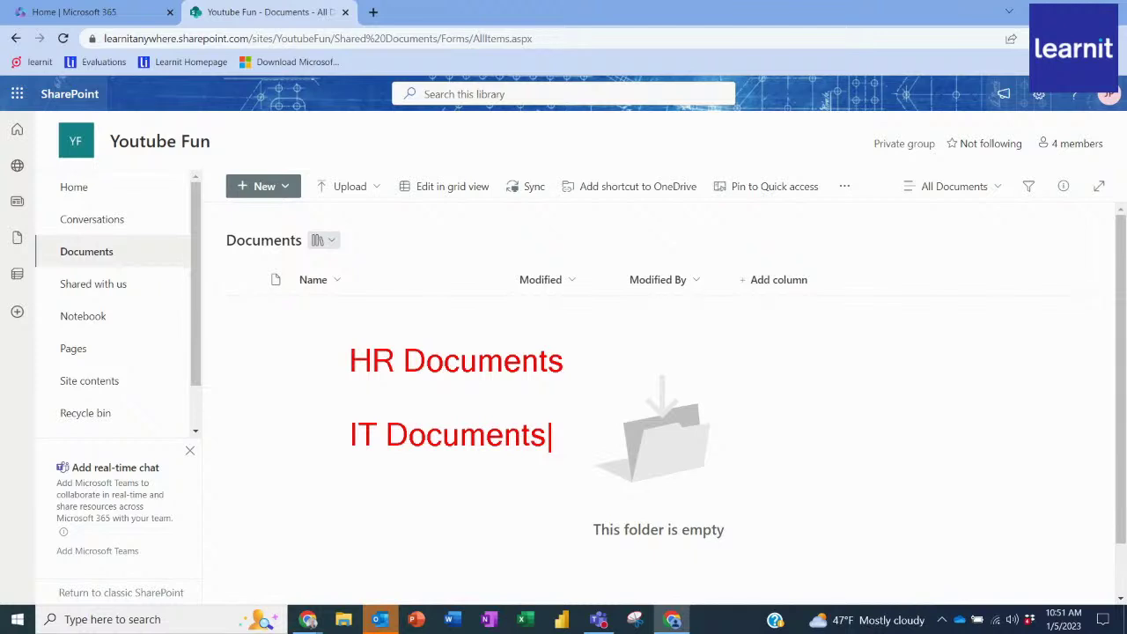
{"action": "mouse_move", "coordinate": [593, 334]}
{"action": "left_mouse_down"}
{"action": "mouse_move", "coordinate": [581, 360]}
{"action": "mouse_move", "coordinate": [611, 326]}
{"action": "mouse_move", "coordinate": [625, 350]}
{"action": "mouse_move", "coordinate": [639, 331]}
{"action": "left_mouse_up"}
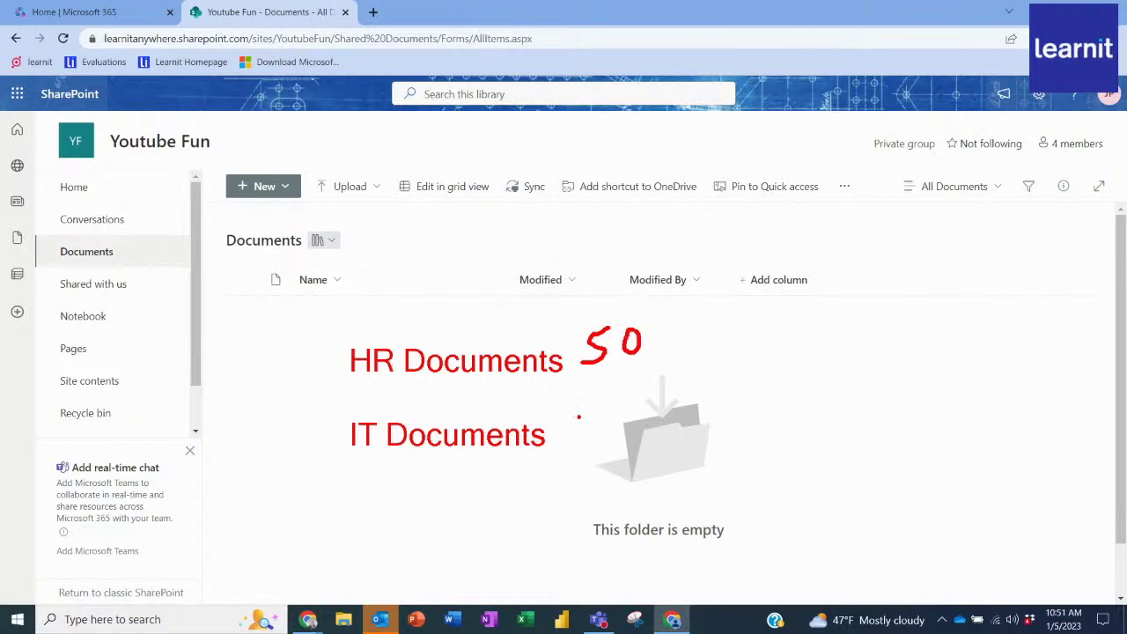
{"action": "mouse_move", "coordinate": [579, 416]}
{"action": "left_mouse_down"}
{"action": "mouse_move", "coordinate": [575, 443]}
{"action": "mouse_move", "coordinate": [603, 423]}
{"action": "mouse_move", "coordinate": [623, 433]}
{"action": "mouse_move", "coordinate": [617, 422]}
{"action": "left_mouse_up"}
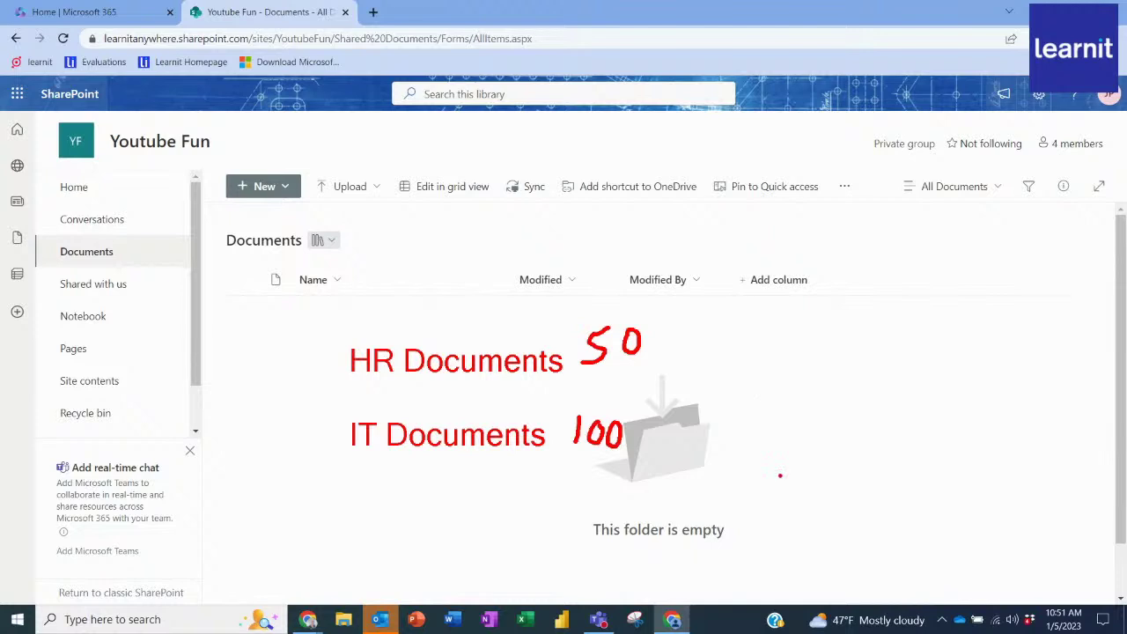
{"action": "left_click_drag", "start_coordinate": [304, 341], "coordinate": [304, 370]}
{"action": "mouse_move", "coordinate": [297, 428]}
{"action": "left_mouse_down"}
{"action": "mouse_move", "coordinate": [297, 453]}
{"action": "mouse_move", "coordinate": [315, 453]}
{"action": "left_mouse_up"}
{"action": "key", "text": "Escape"}
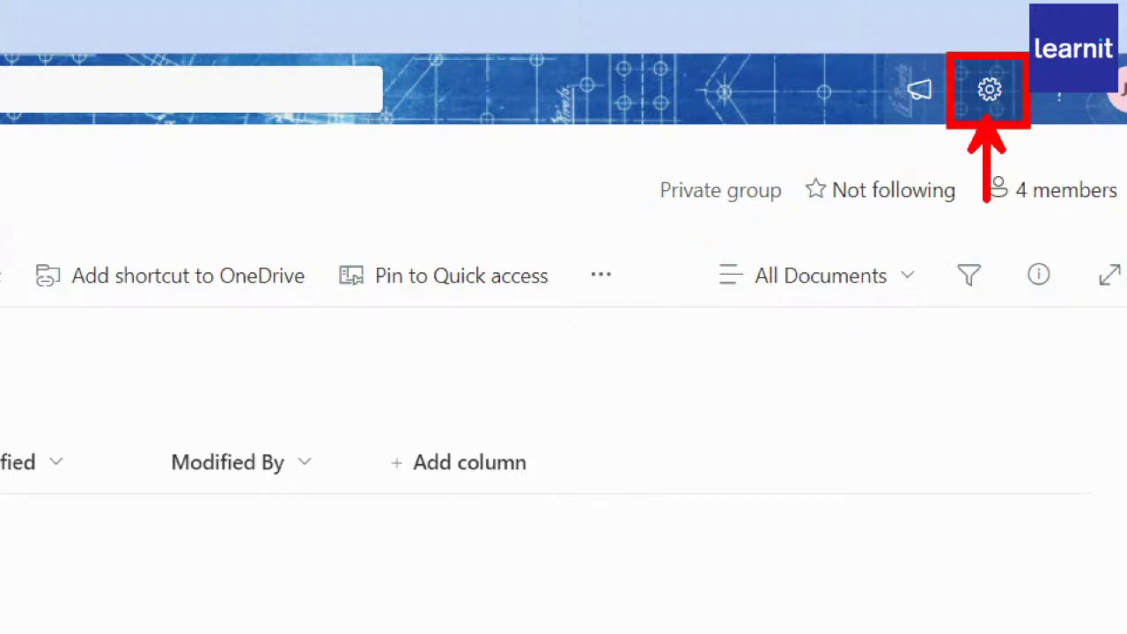
- Rename the site's Documents library to HR Documents in its library settings and save the change
{"action": "left_click", "coordinate": [989, 89]}
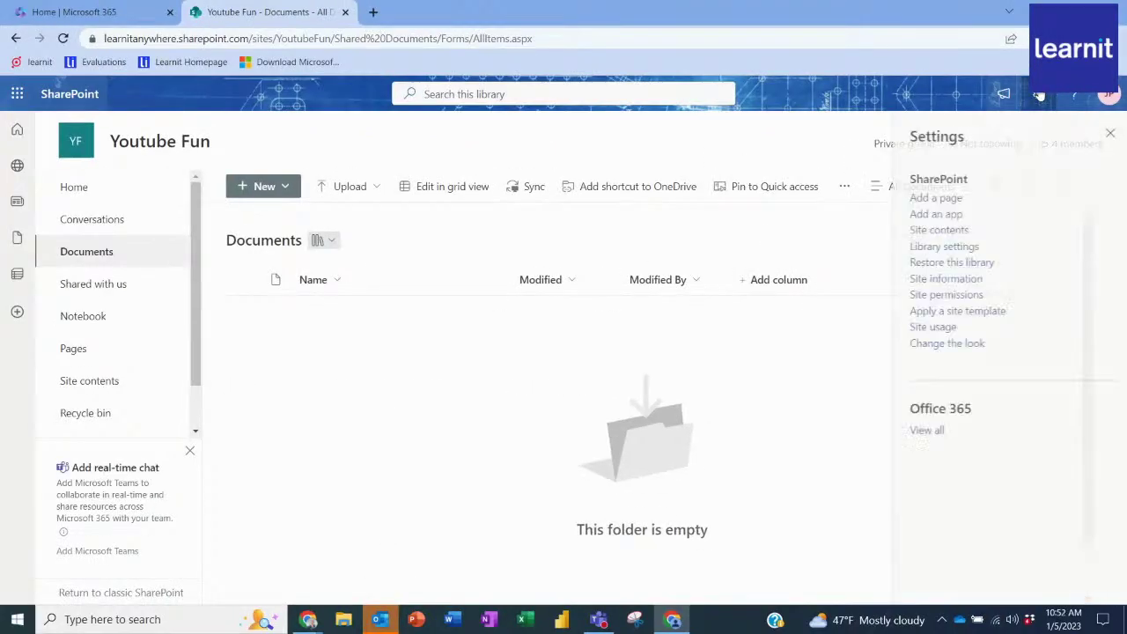
{"action": "left_click", "coordinate": [942, 249]}
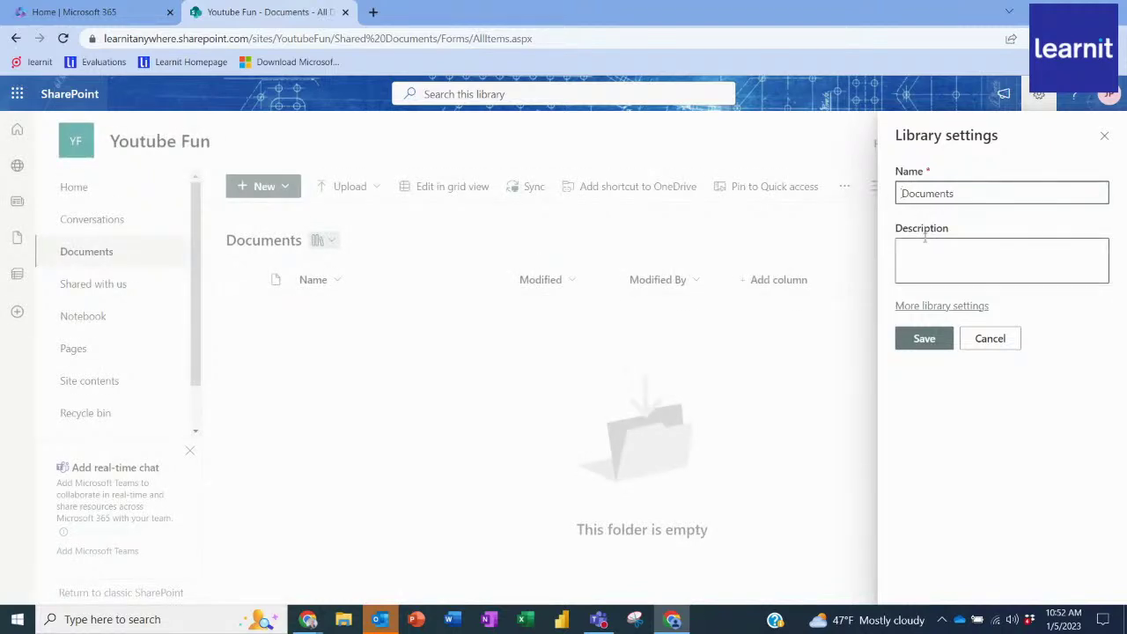
{"action": "type", "text": "HR"}
{"action": "left_click", "coordinate": [926, 343]}
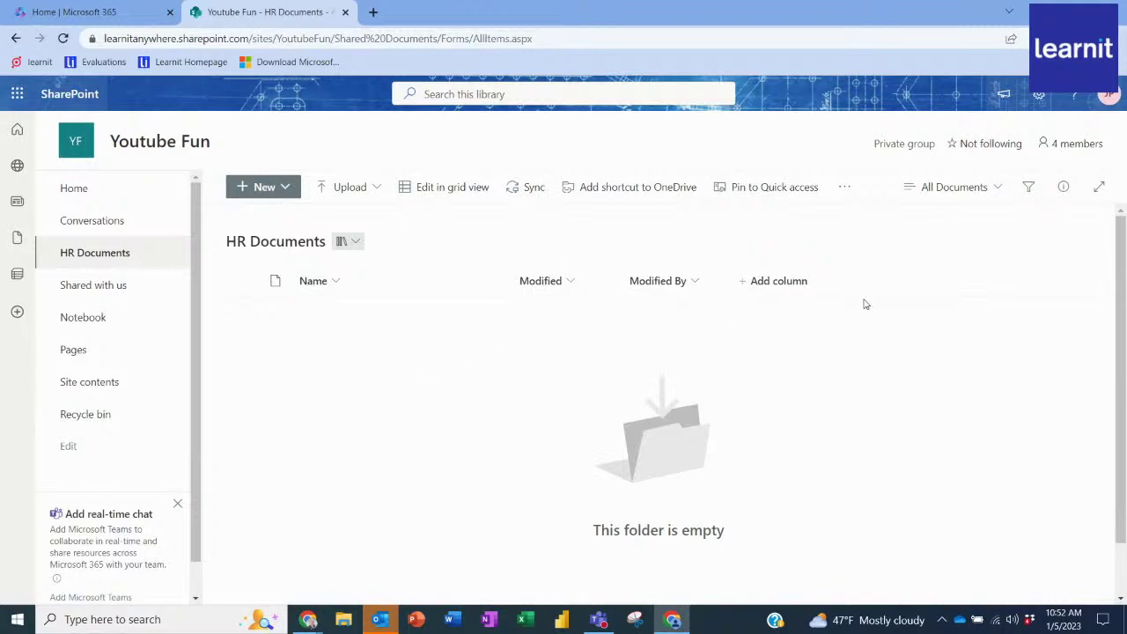
- Create a document library named IT Documents from the site contents, keeping it shown in the site navigation
{"action": "left_click", "coordinate": [1039, 95]}
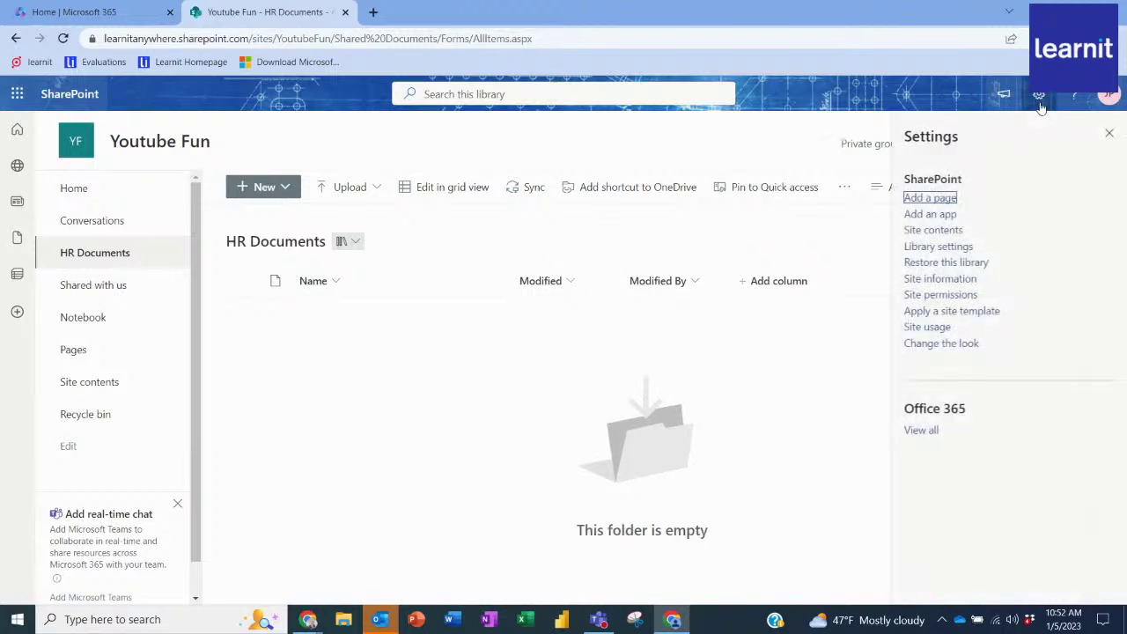
{"action": "left_click", "coordinate": [951, 233]}
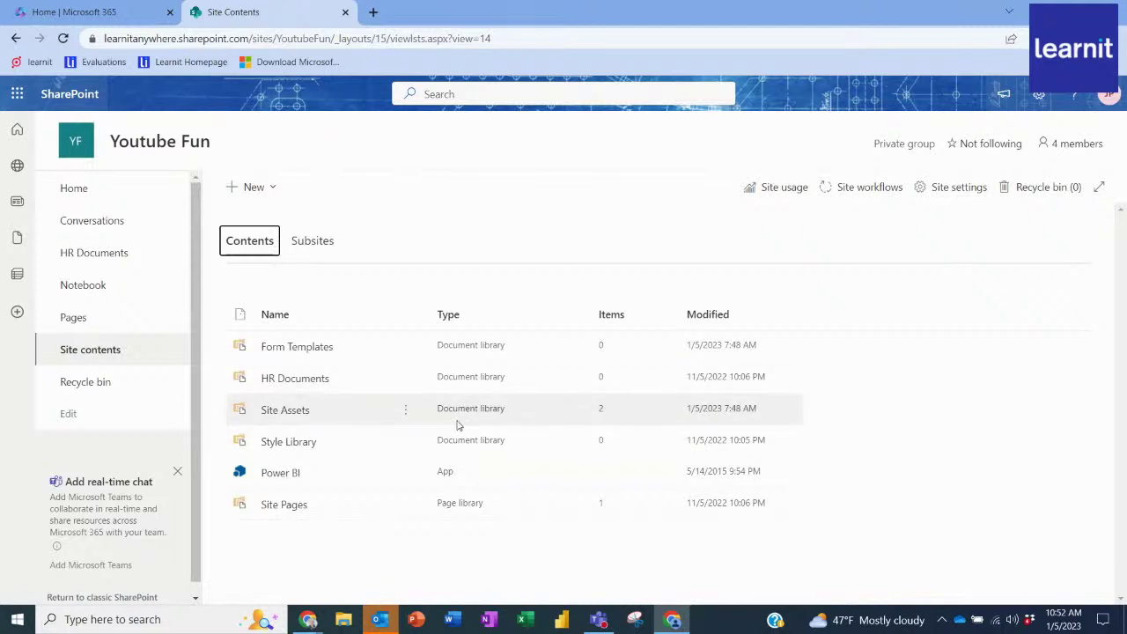
{"action": "left_click", "coordinate": [272, 199]}
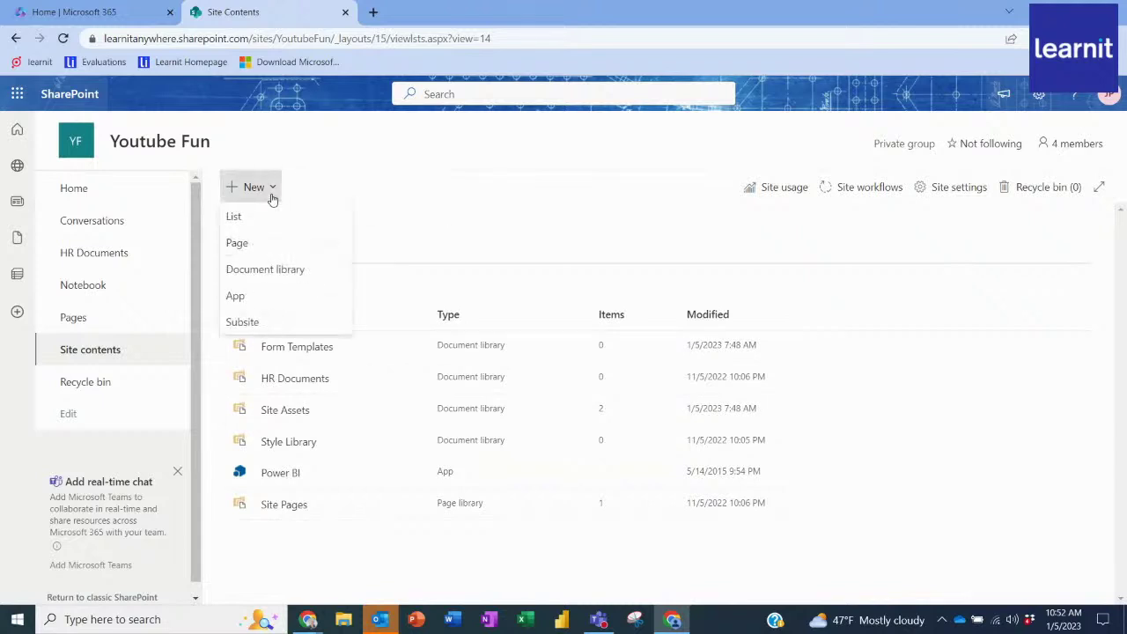
{"action": "left_click", "coordinate": [315, 275]}
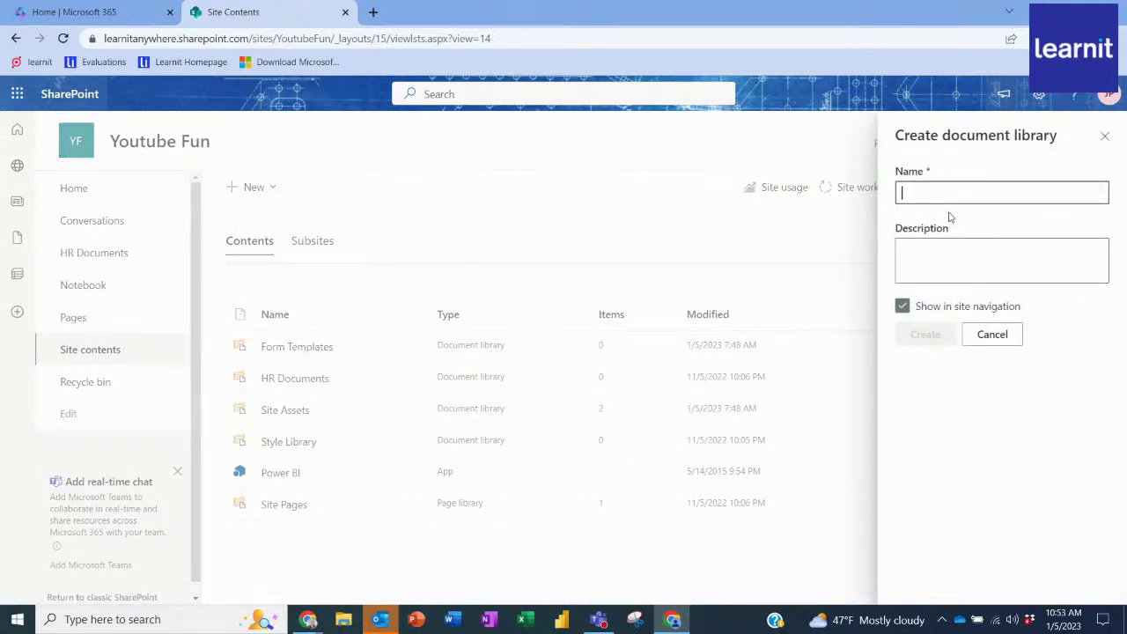
{"action": "type", "text": "IT "}
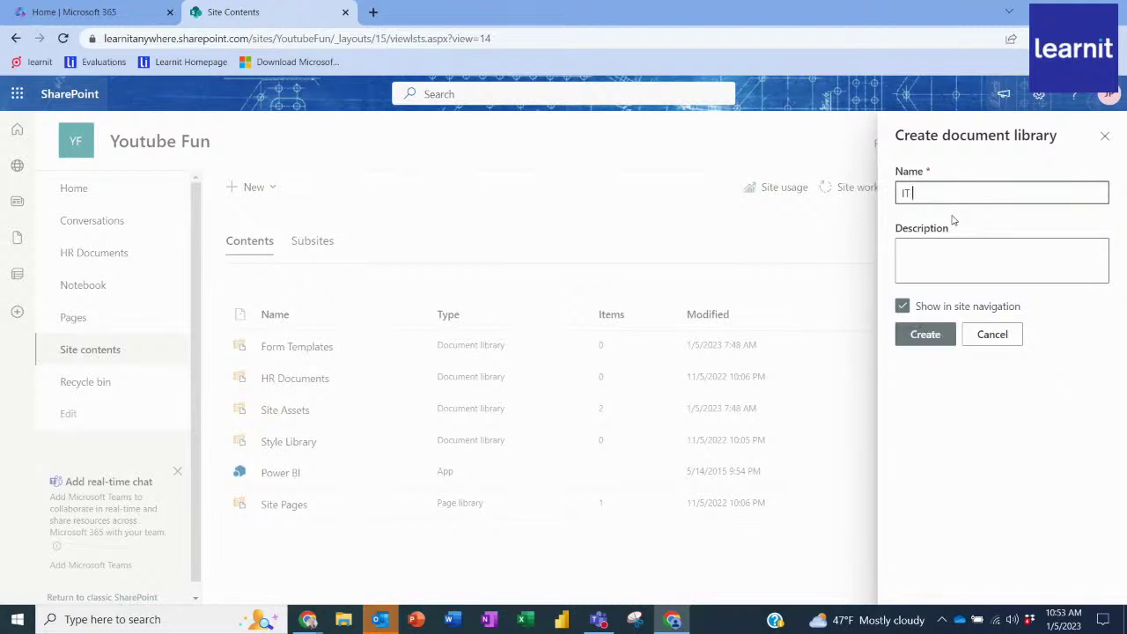
{"action": "type", "text": "Documents"}
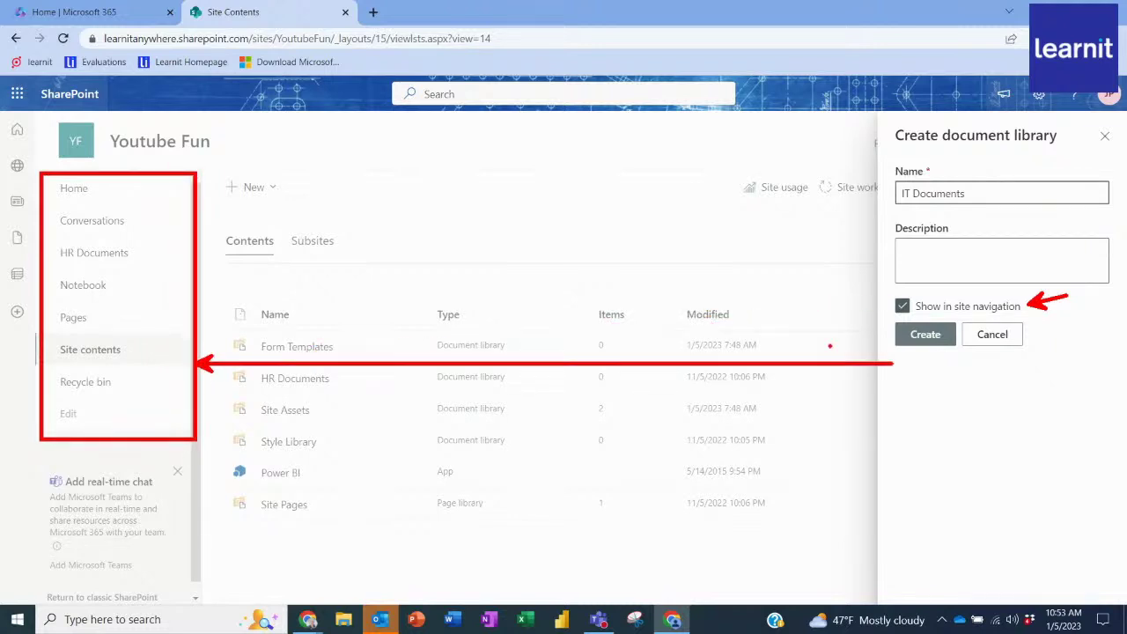
{"action": "left_click", "coordinate": [922, 335]}
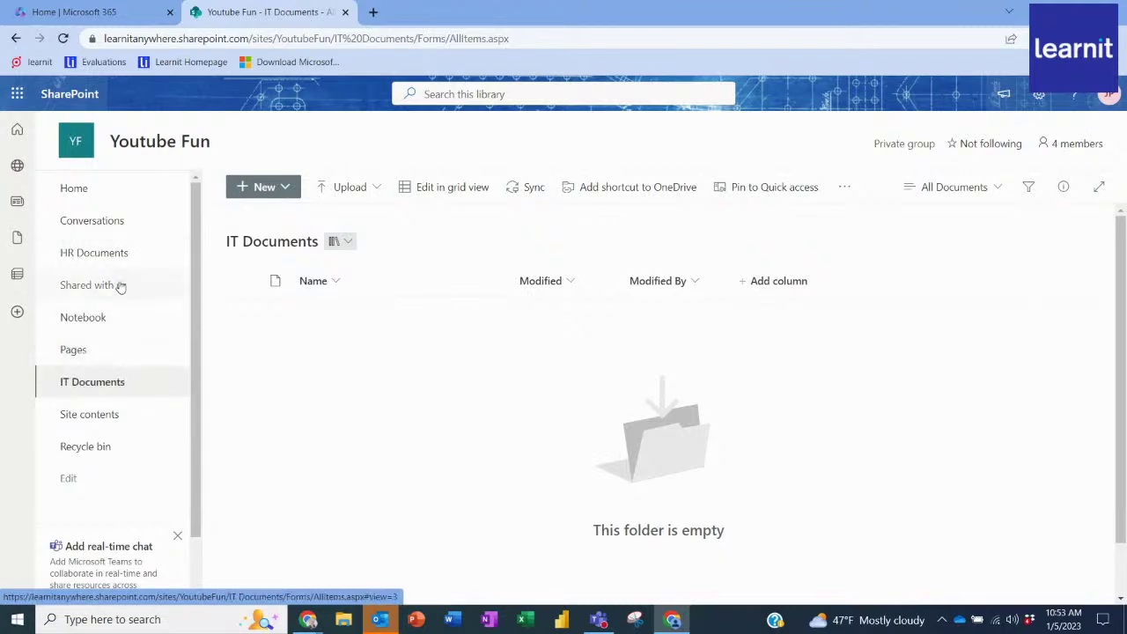
- Move IT Documents directly below HR Documents in the site navigation and save the new order
{"action": "left_click", "coordinate": [71, 480]}
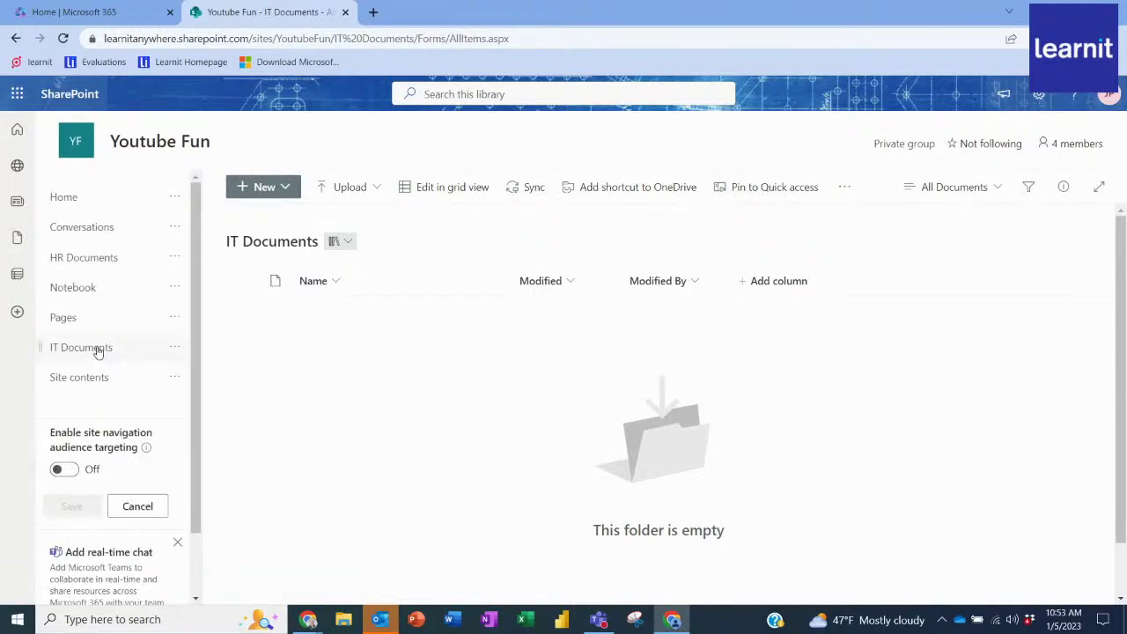
{"action": "left_click_drag", "start_coordinate": [96, 352], "coordinate": [98, 273]}
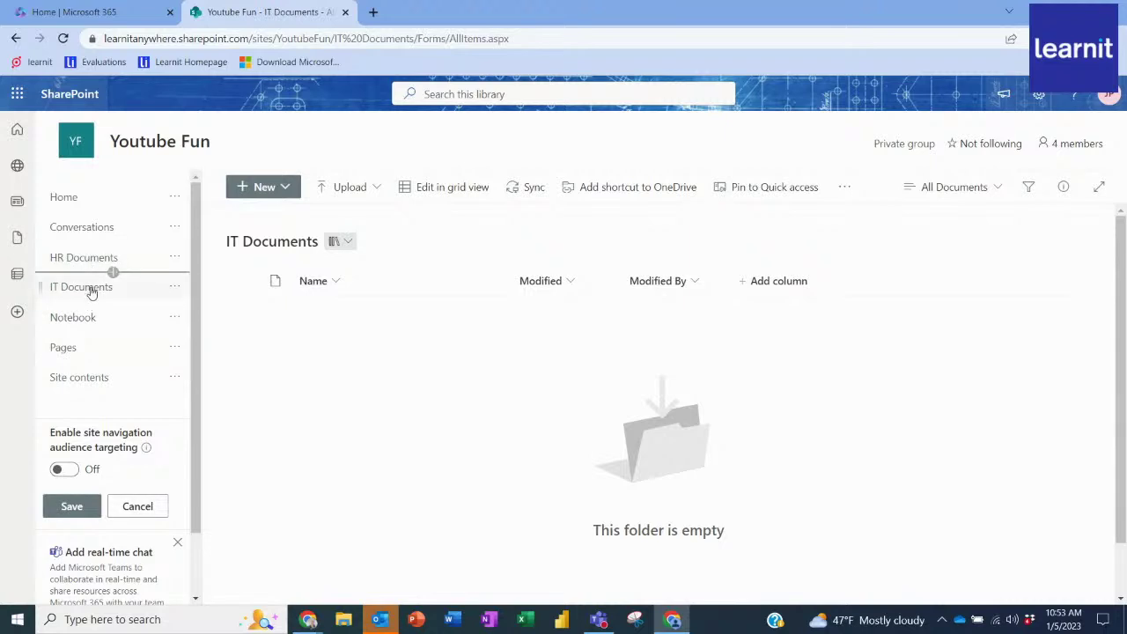
{"action": "left_click", "coordinate": [85, 507]}
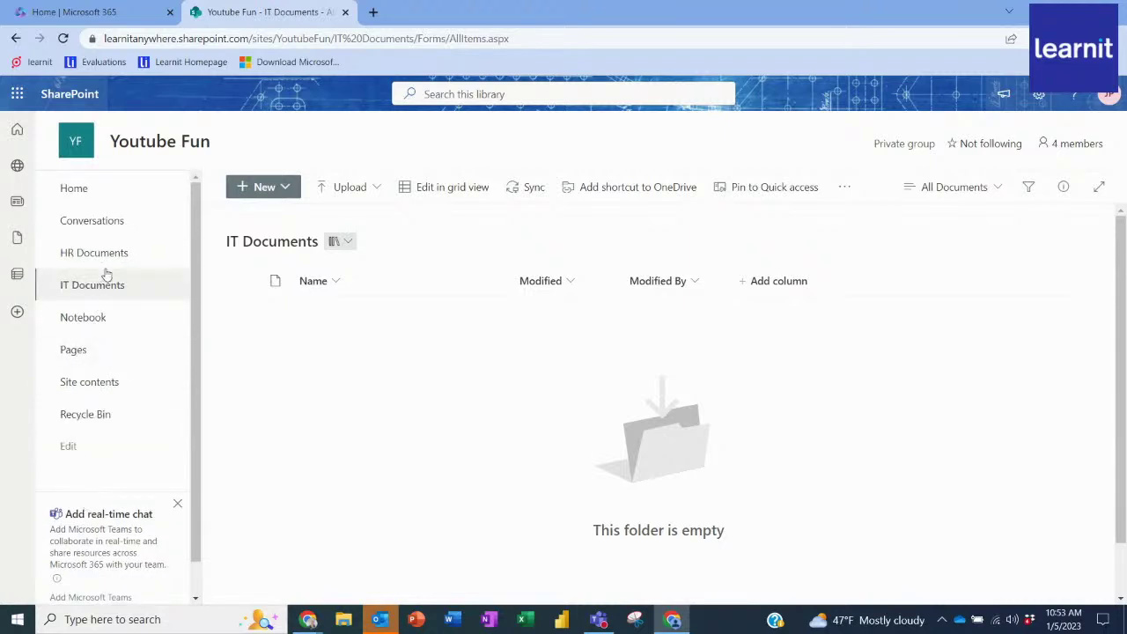
- Check the HR Documents and IT Documents libraries in turn, ending in HR Documents
{"action": "left_click", "coordinate": [120, 255]}
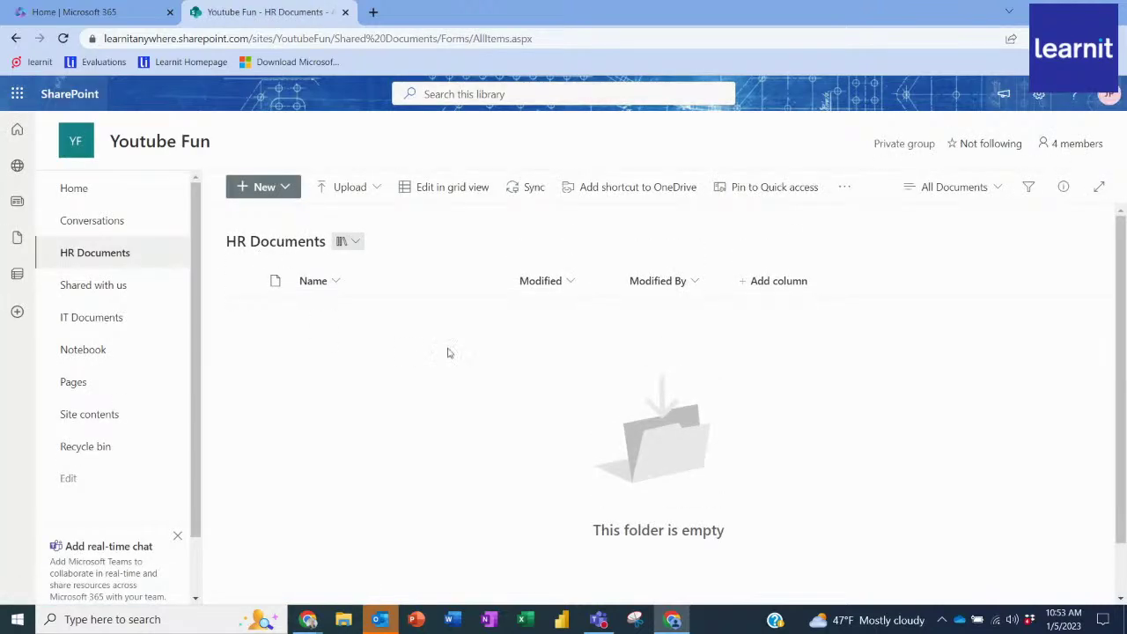
{"action": "left_click", "coordinate": [96, 327]}
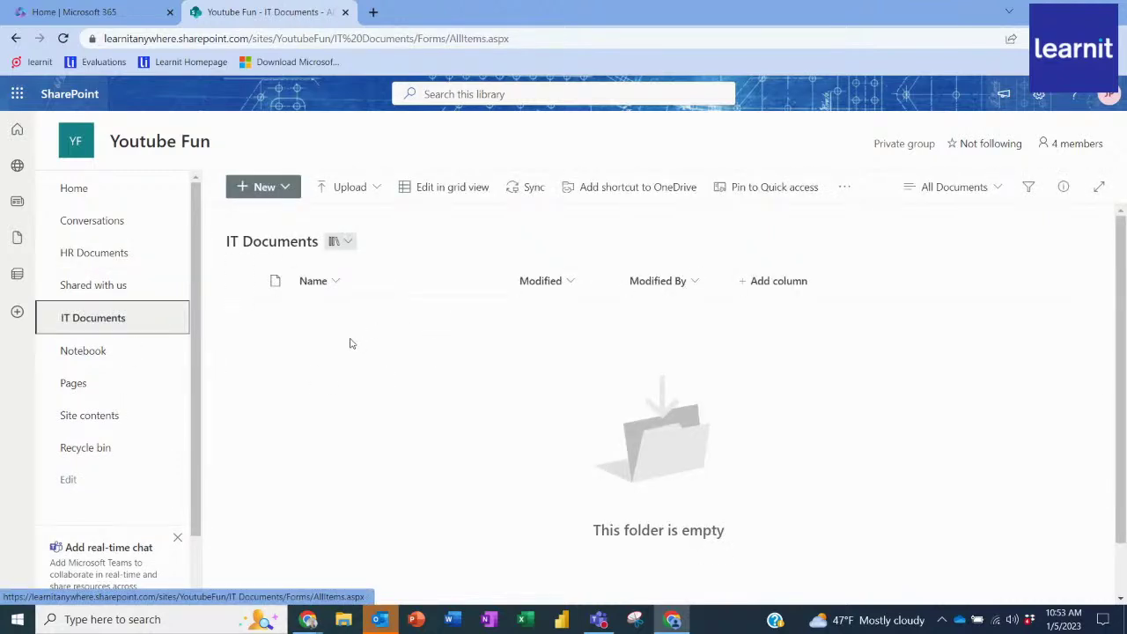
{"action": "left_click", "coordinate": [74, 261]}
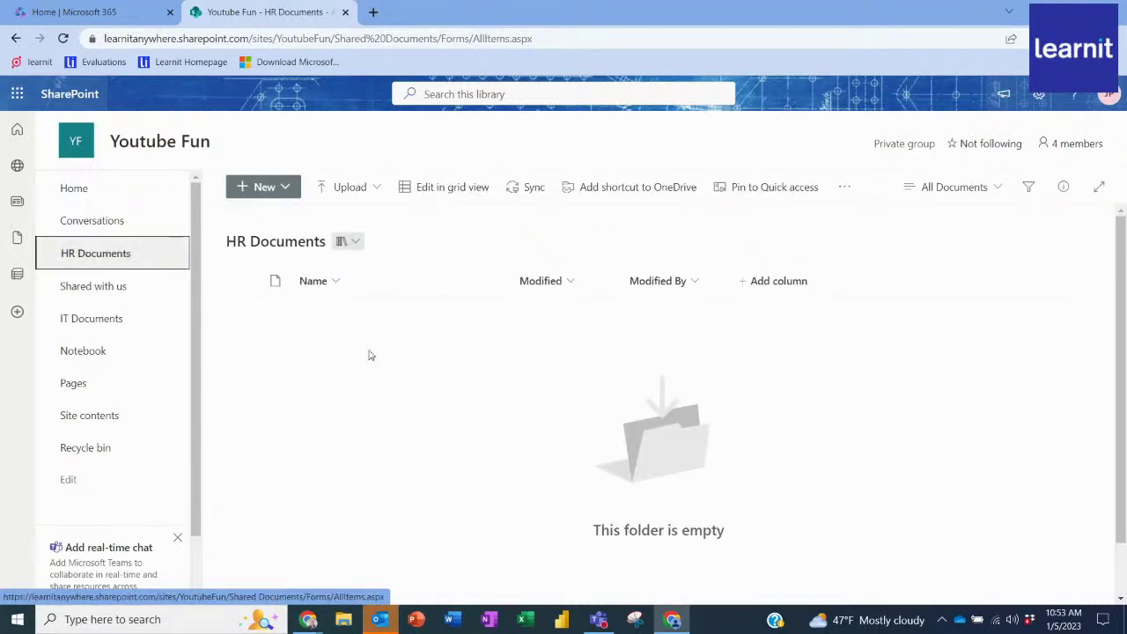
- Upload the Word file Business Plan for Project Beta from Desktop > My Training Lessons > Word > Day 3 to HR Documents
{"action": "left_click", "coordinate": [378, 189]}
{"action": "left_click", "coordinate": [369, 217]}
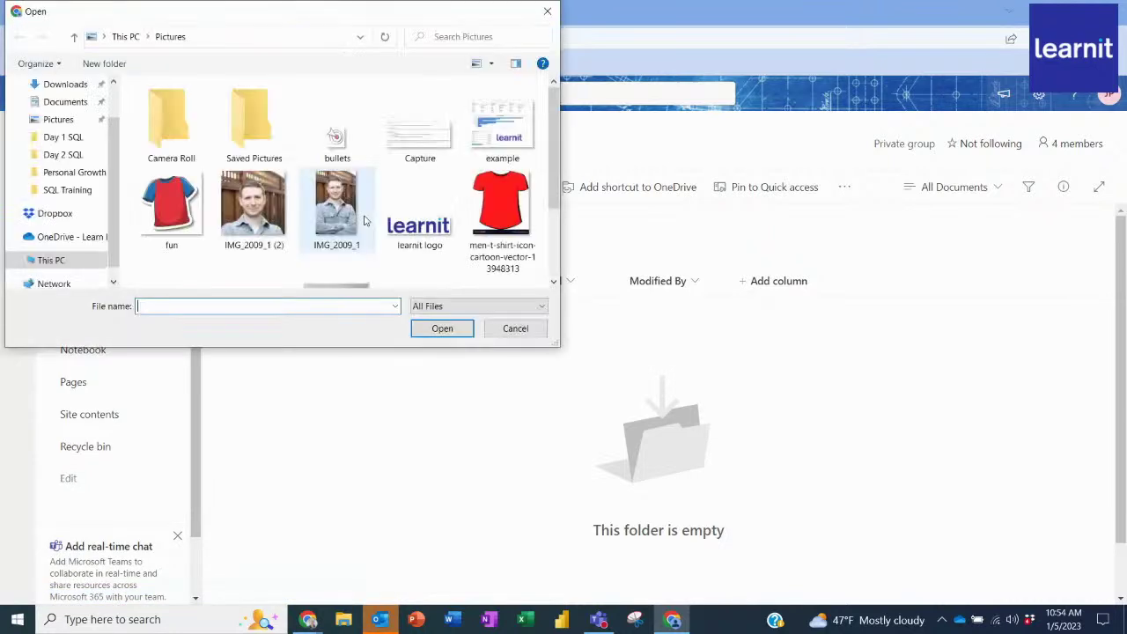
{"action": "left_click", "coordinate": [58, 119]}
{"action": "scroll", "coordinate": [70, 123], "scroll_direction": "up", "scroll_amount": 1}
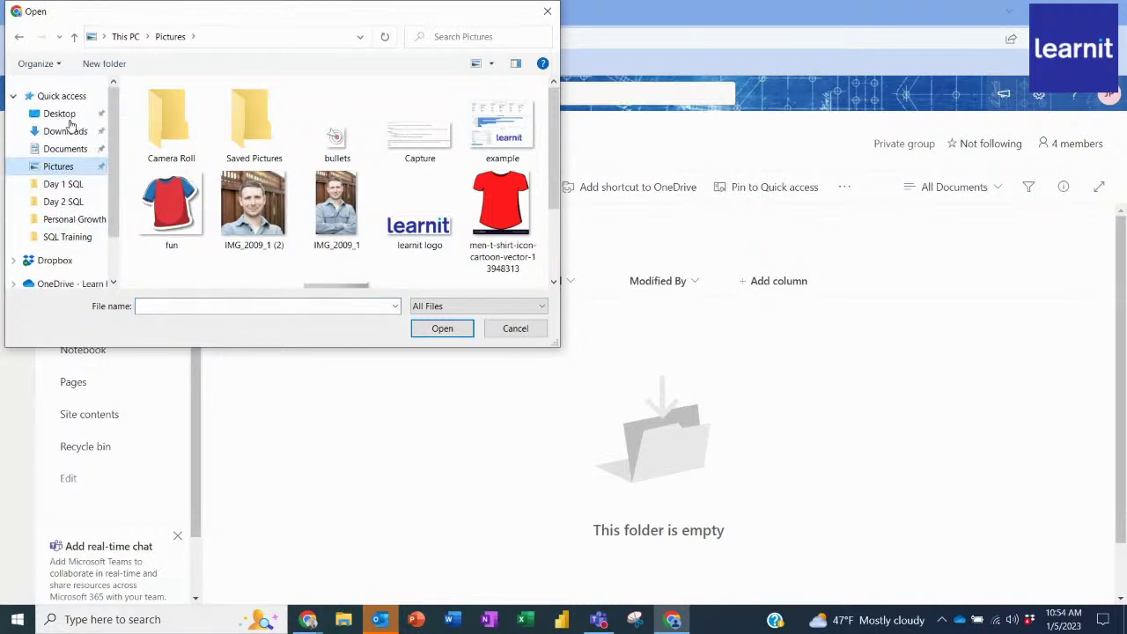
{"action": "left_click", "coordinate": [60, 114]}
{"action": "double_click", "coordinate": [245, 138]}
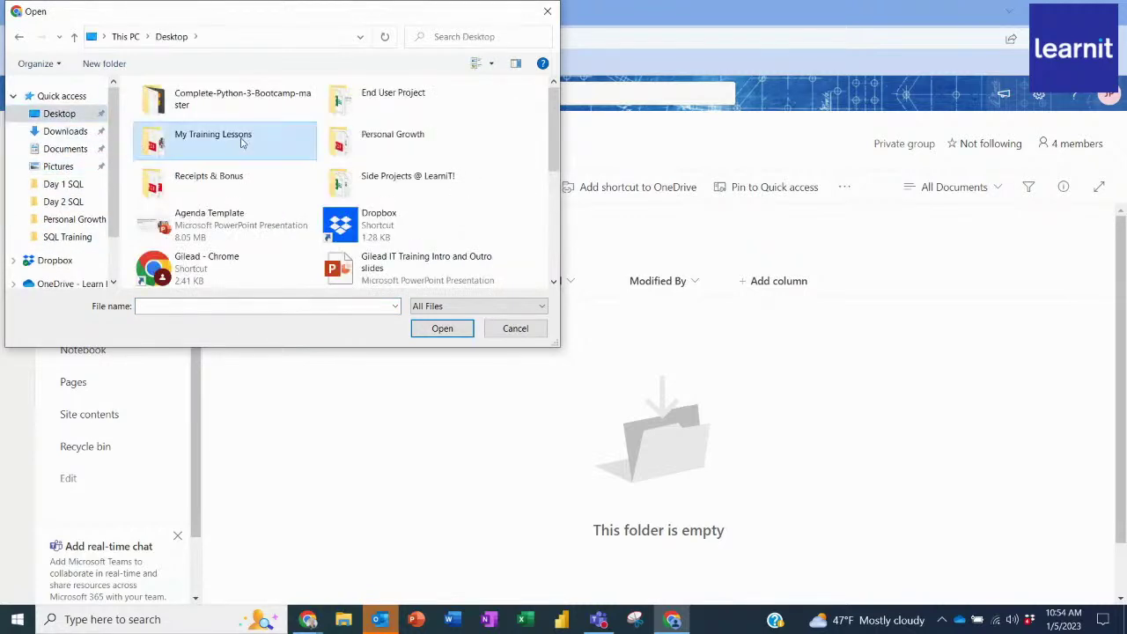
{"action": "scroll", "coordinate": [211, 236], "scroll_direction": "down", "scroll_amount": 5}
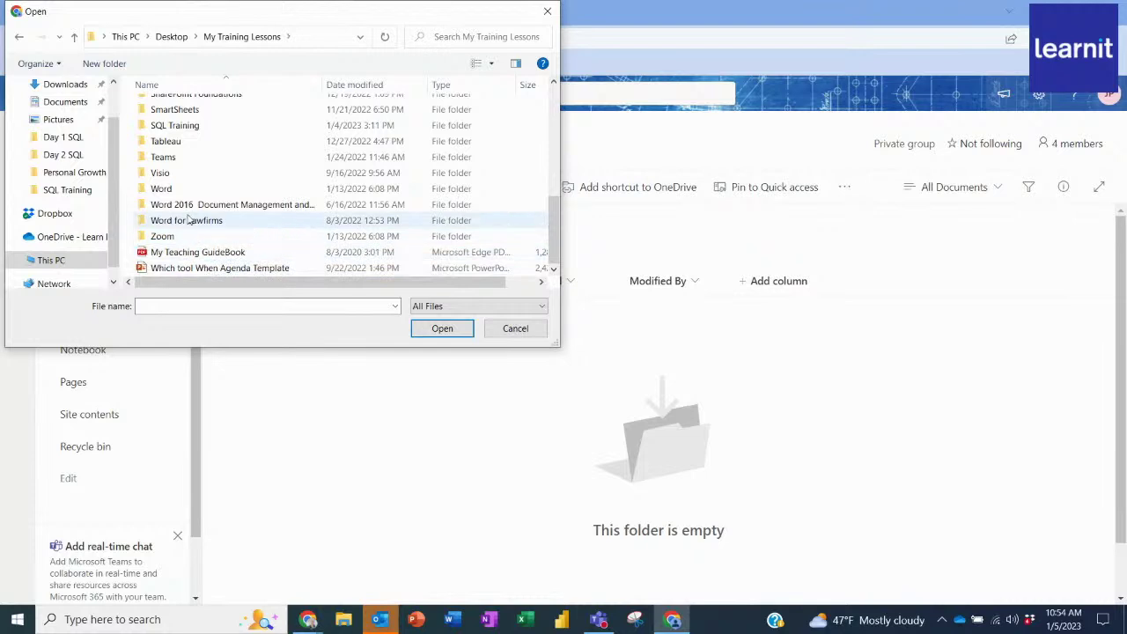
{"action": "double_click", "coordinate": [185, 189]}
{"action": "double_click", "coordinate": [158, 107]}
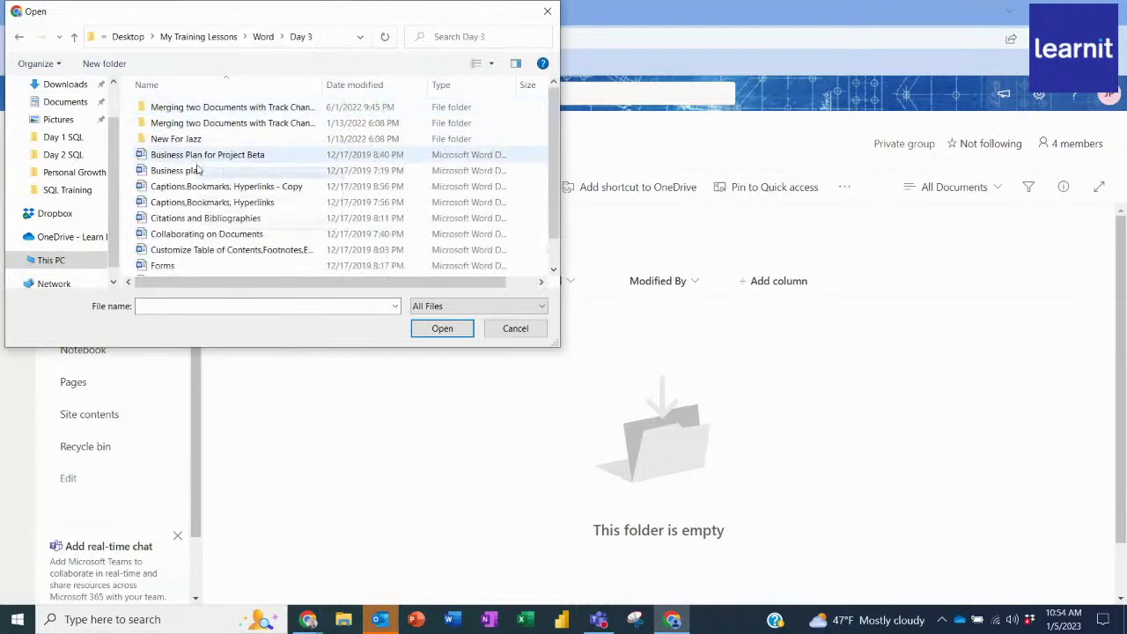
{"action": "left_click", "coordinate": [199, 156]}
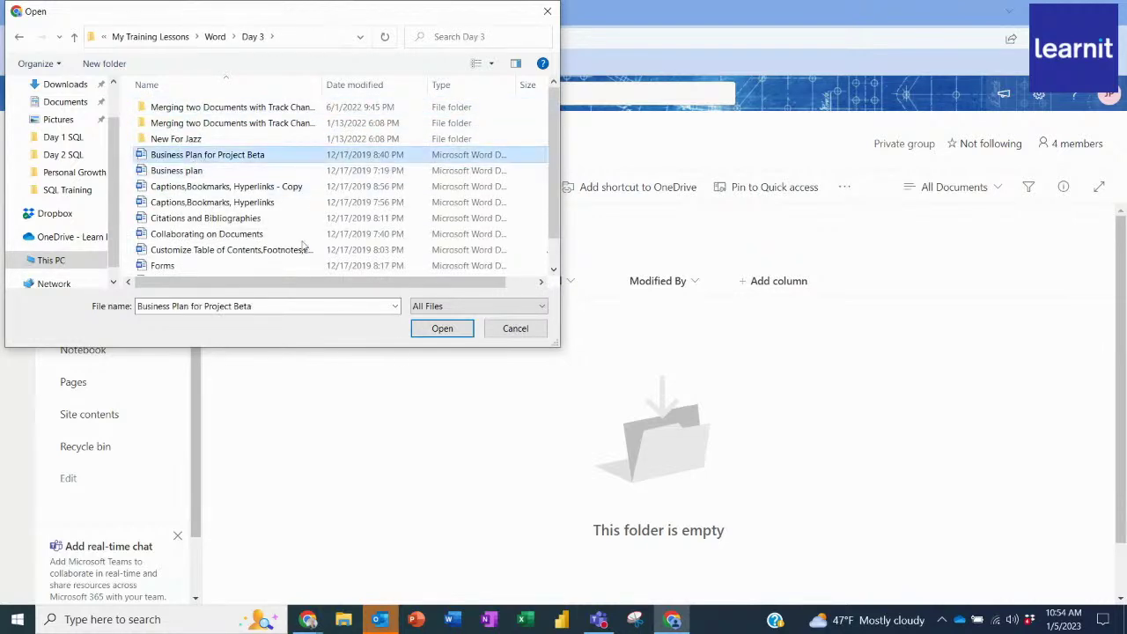
{"action": "left_click", "coordinate": [418, 332]}
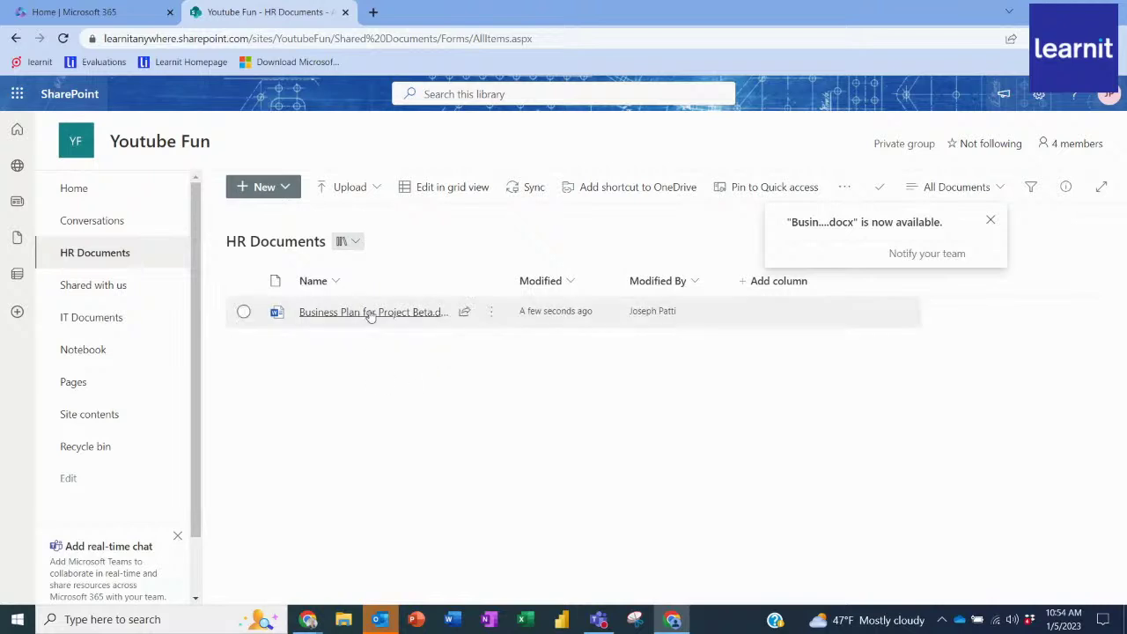
- Review the site's group membership and each person's role, then return to the HR Documents library
{"action": "mouse_move", "coordinate": [370, 315]}
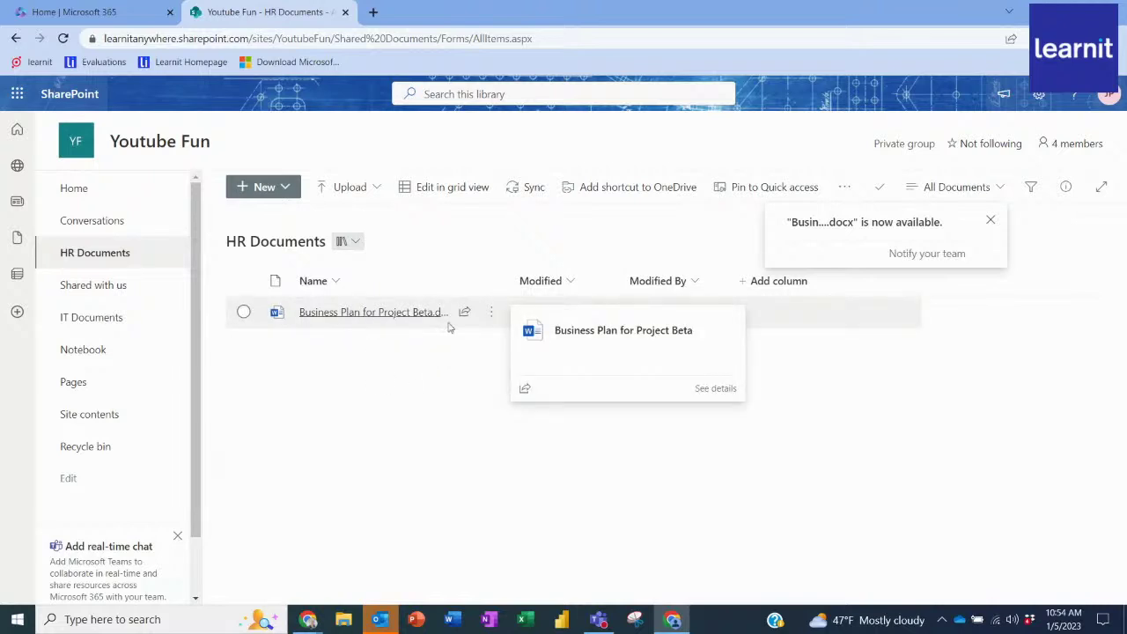
{"action": "left_click", "coordinate": [1061, 144]}
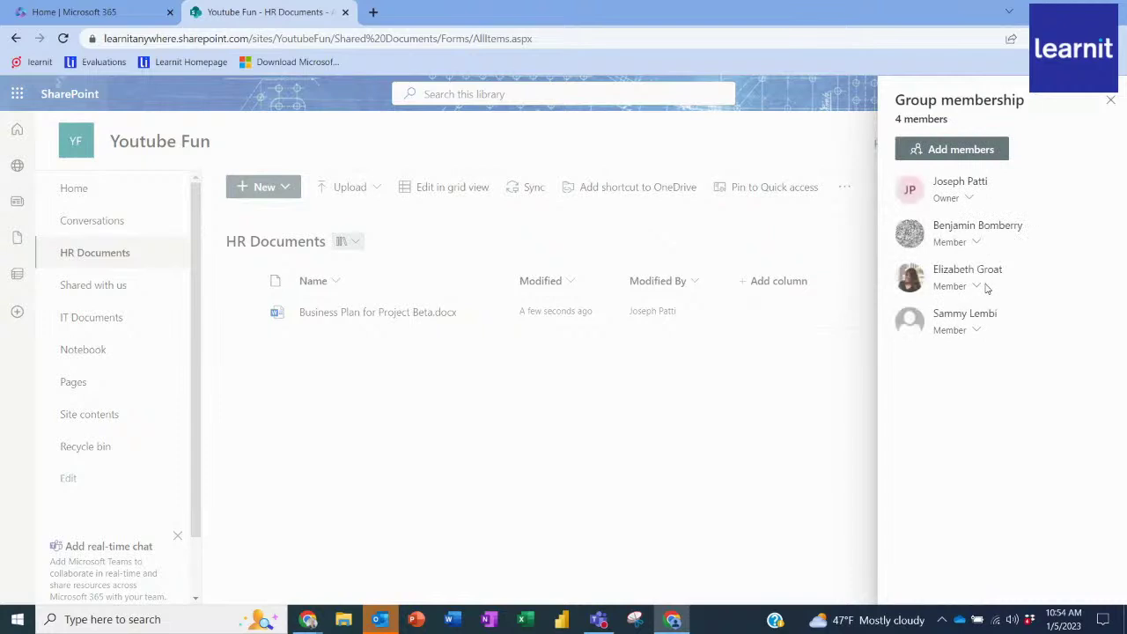
{"action": "left_click", "coordinate": [1111, 103]}
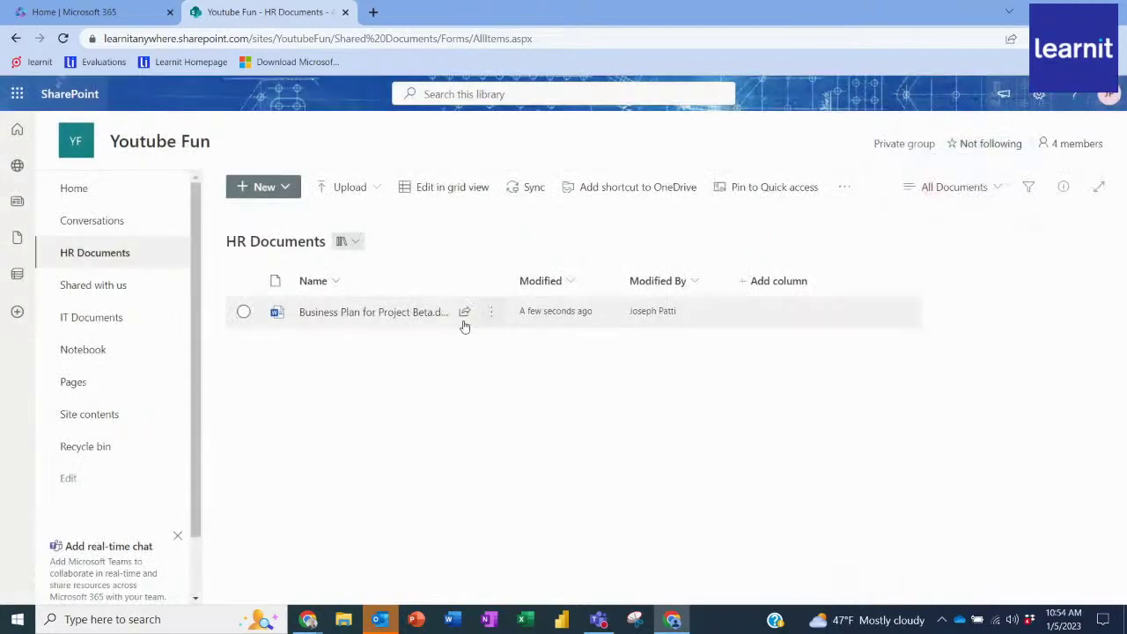
- Open Business Plan for Project Beta in Word for the web and place the cursor at the end of the opening paragraph
{"action": "mouse_move", "coordinate": [357, 322]}
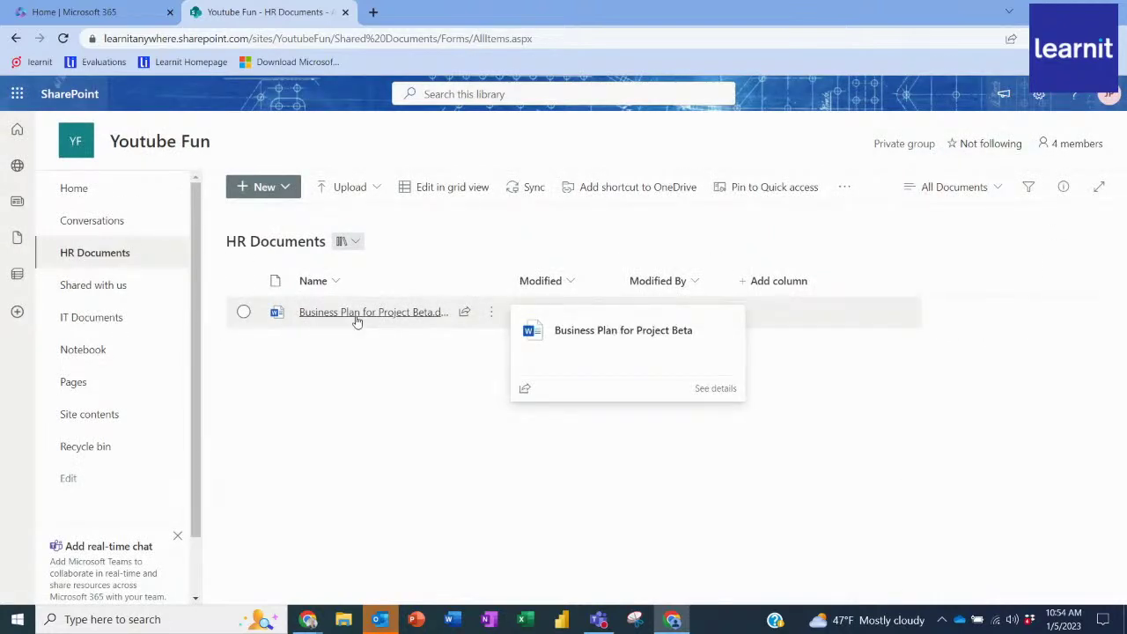
{"action": "left_click", "coordinate": [357, 314]}
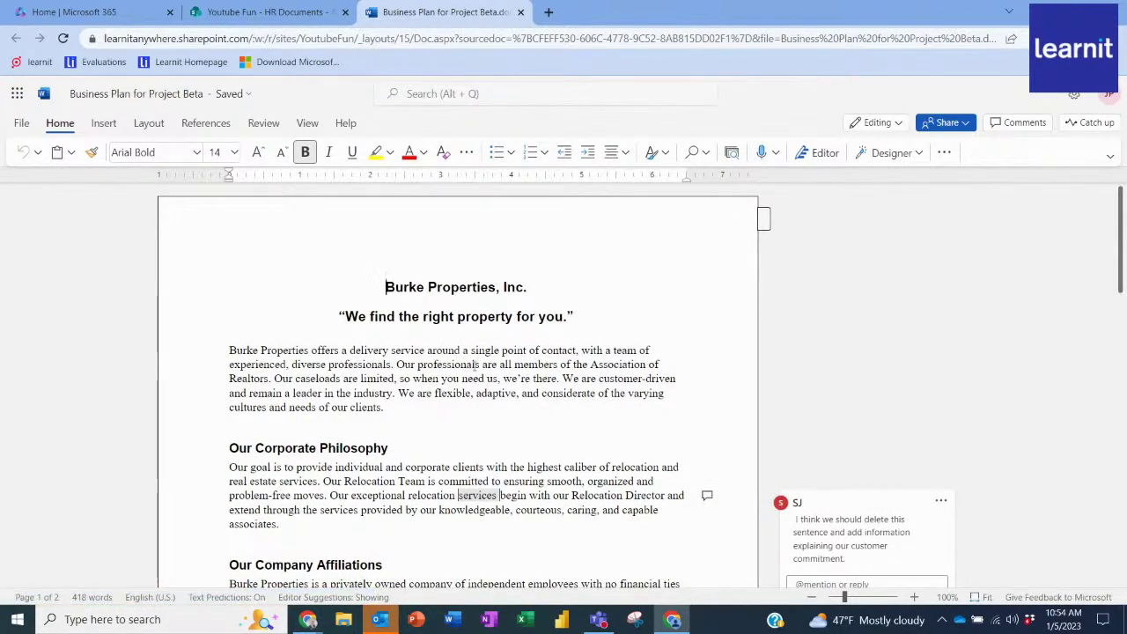
{"action": "left_click", "coordinate": [408, 408]}
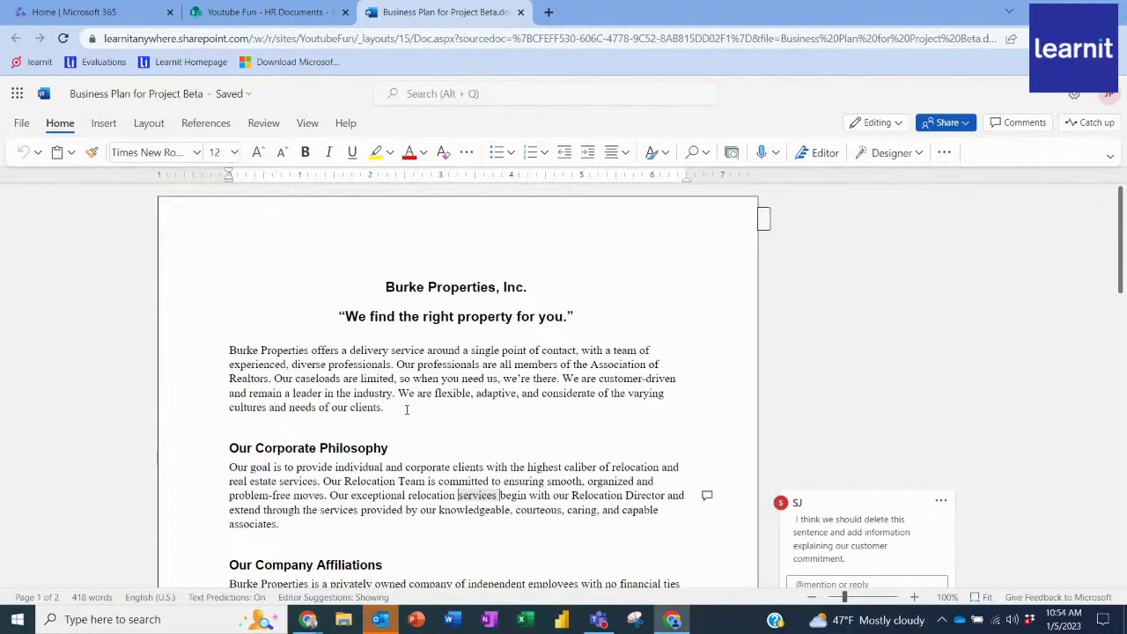
- Reply "Great Idea" to the comment on "services" in the Our Corporate Philosophy paragraph, post it, and close the document
{"action": "left_click", "coordinate": [799, 509]}
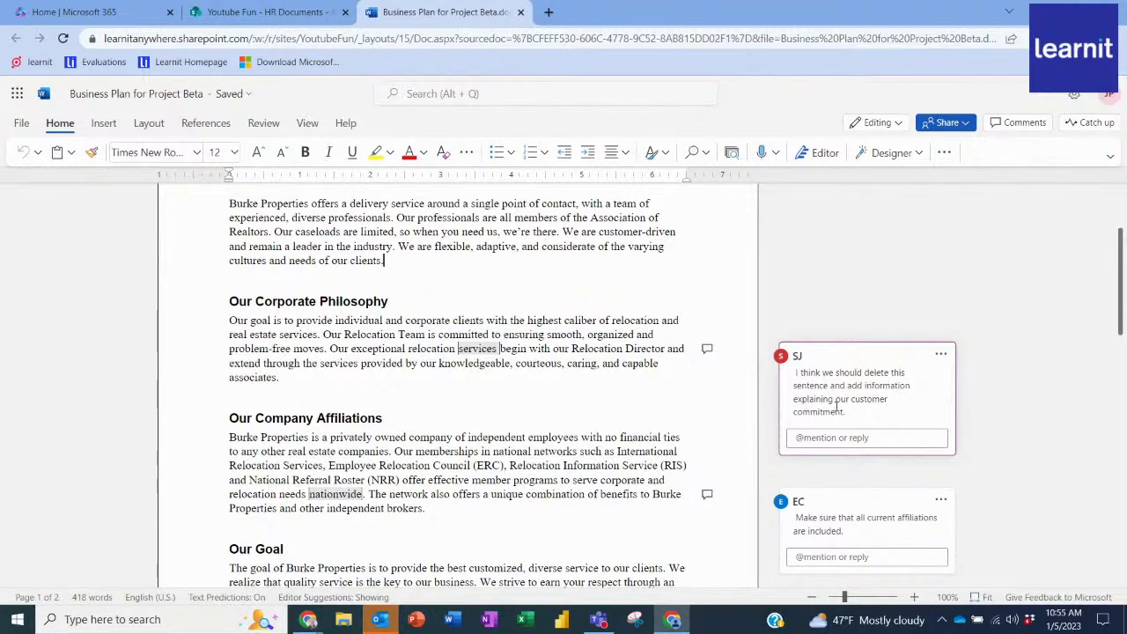
{"action": "left_click", "coordinate": [842, 438]}
{"action": "type", "text": "Great"}
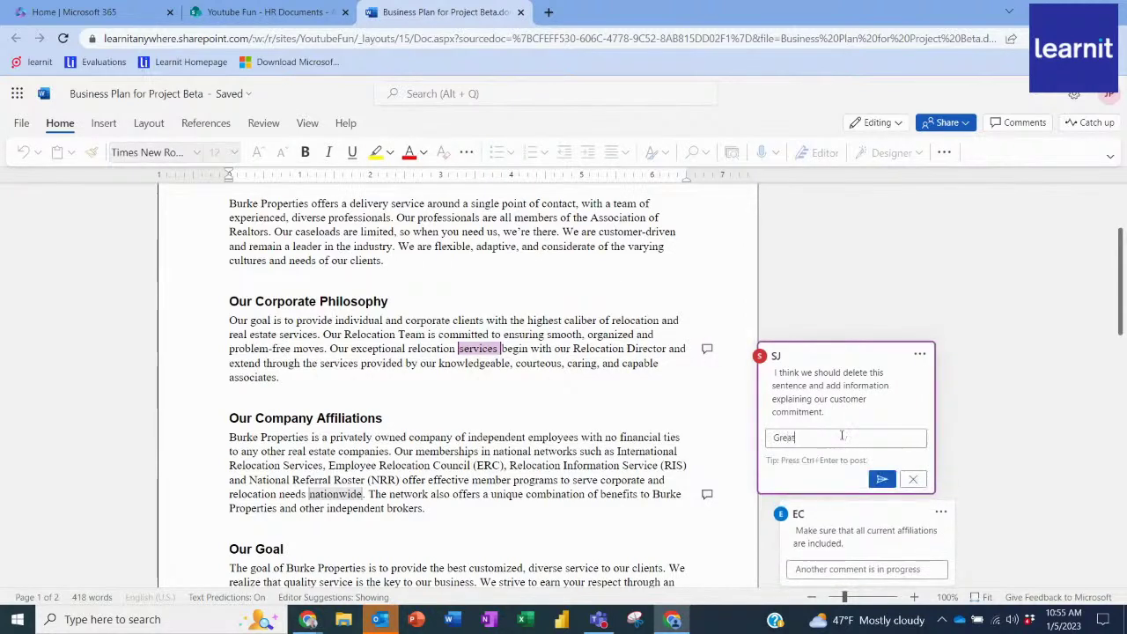
{"action": "type", "text": " Idea"}
{"action": "left_click", "coordinate": [882, 479]}
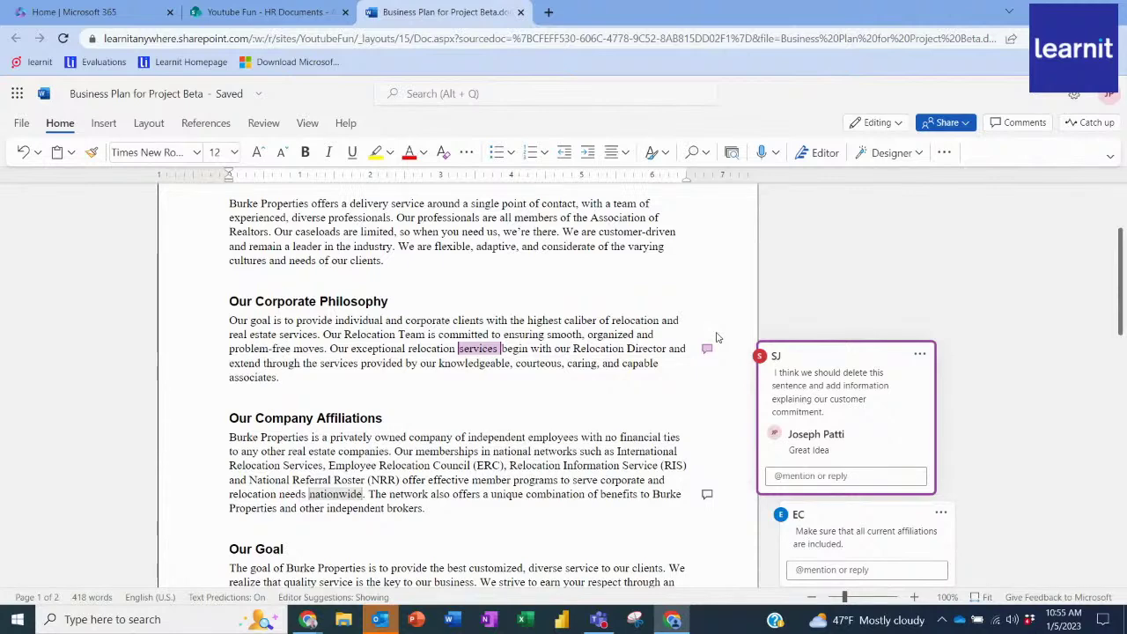
{"action": "left_click", "coordinate": [521, 12]}
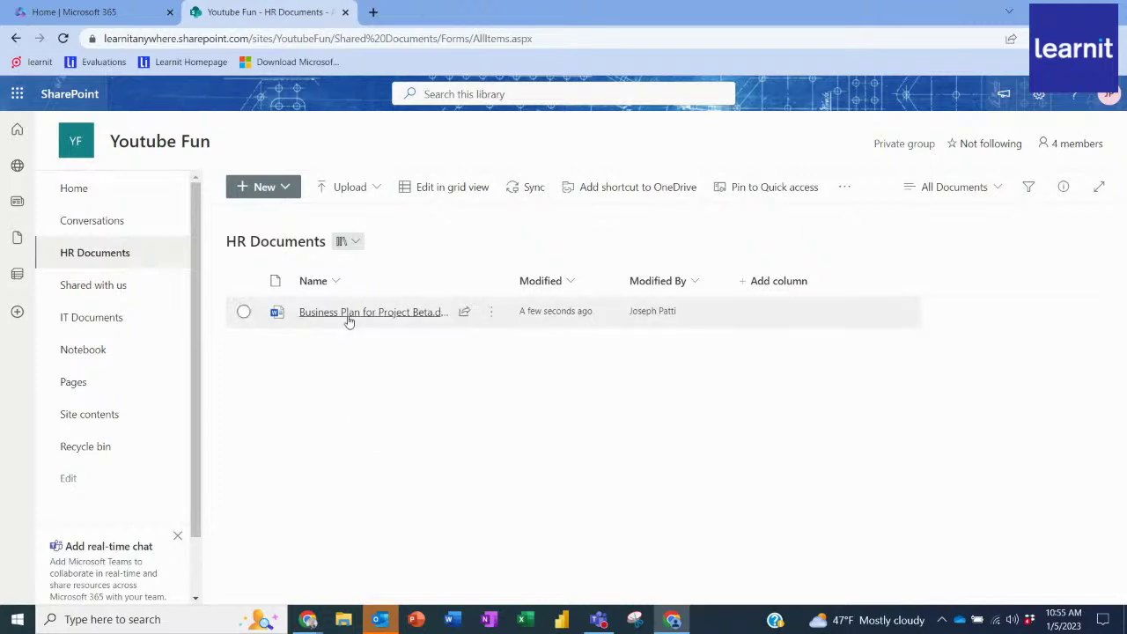
- Check out Business Plan for Project Beta in the HR Documents library
{"action": "mouse_move", "coordinate": [373, 324]}
{"action": "left_click", "coordinate": [244, 313]}
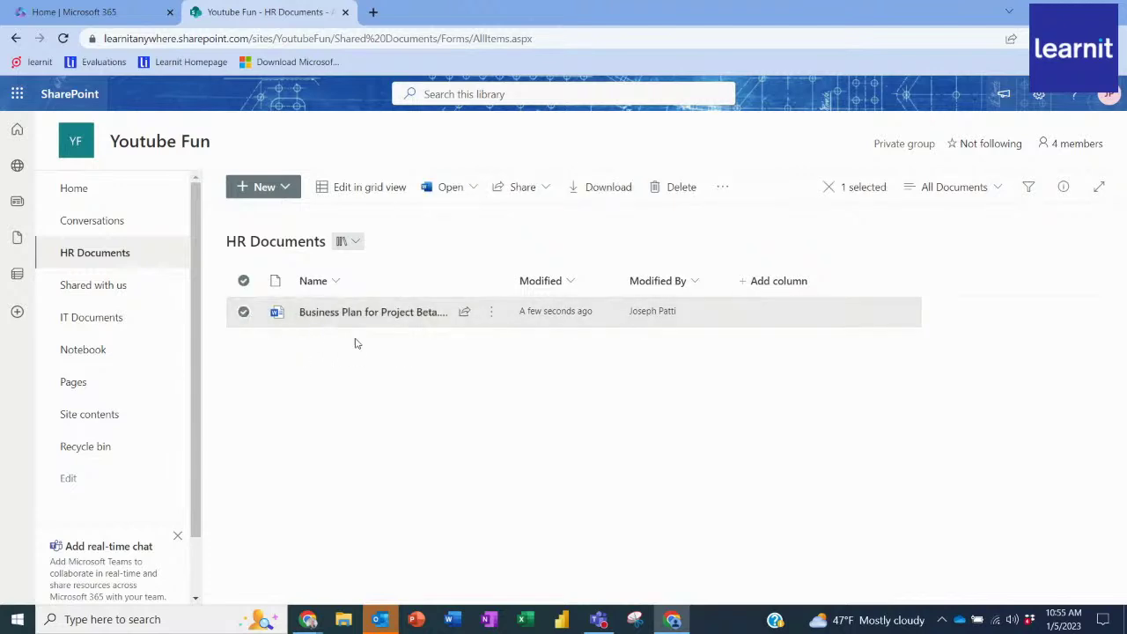
{"action": "left_click", "coordinate": [729, 196]}
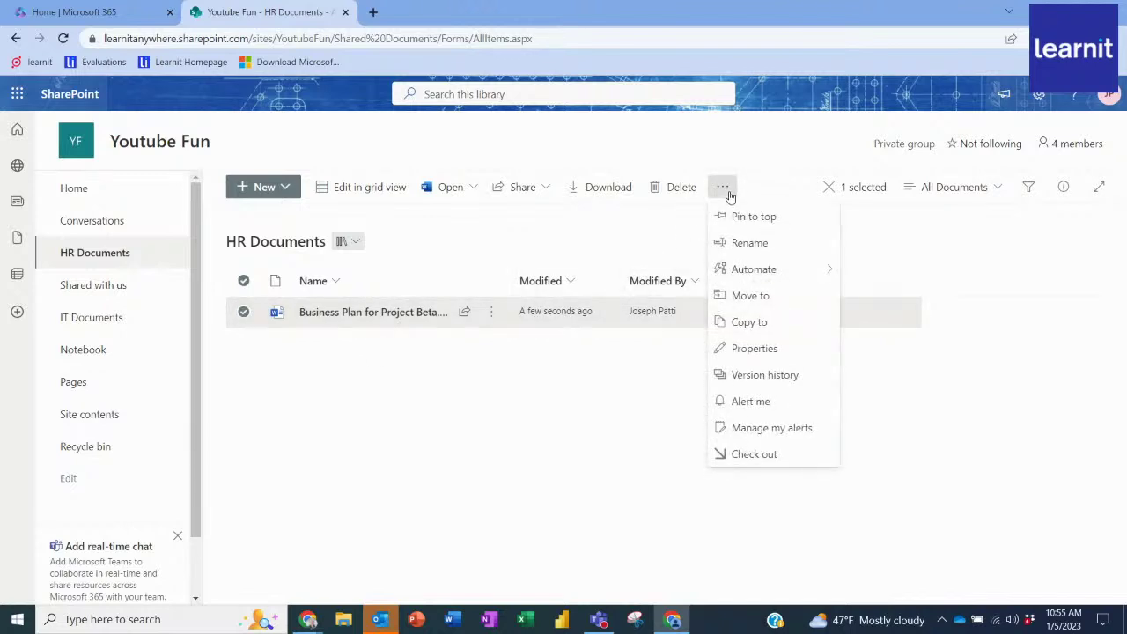
{"action": "left_click", "coordinate": [789, 459]}
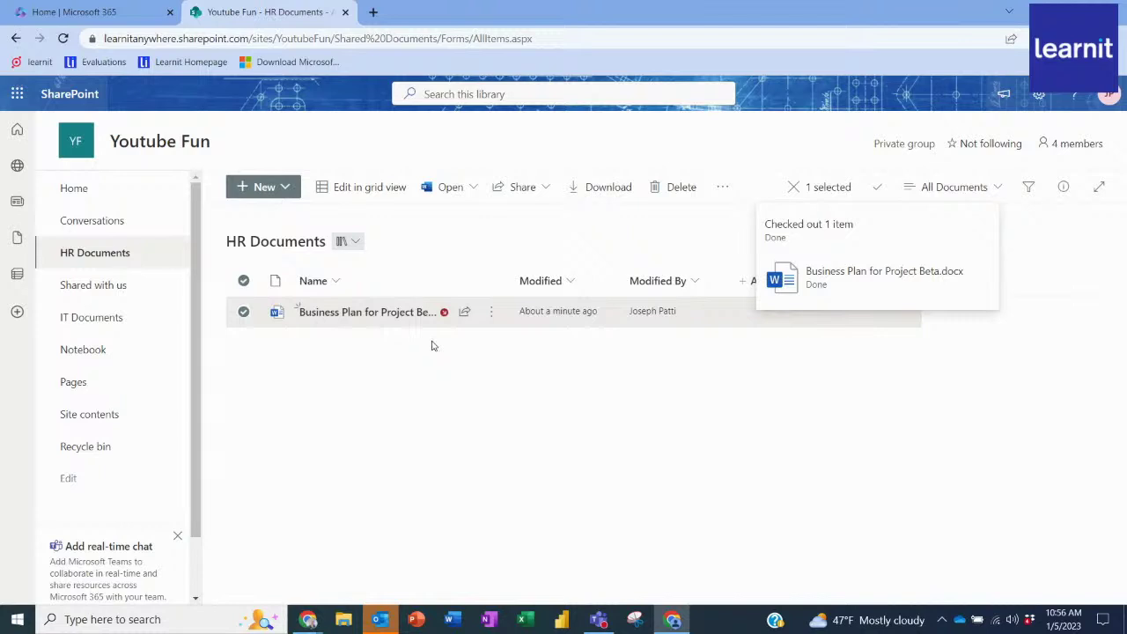
- Reopen Business Plan for Project Beta and add the sentence "Add something here." to the end of the Our Company Affiliations paragraph
{"action": "left_click", "coordinate": [374, 312]}
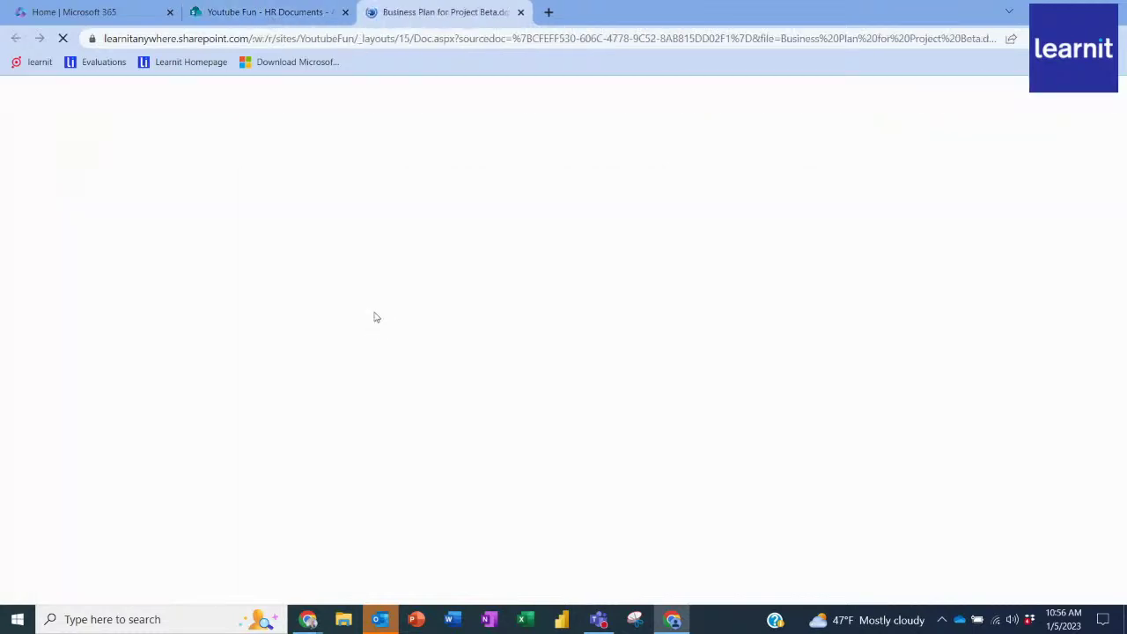
{"action": "scroll", "coordinate": [442, 310], "scroll_direction": "down", "scroll_amount": 5}
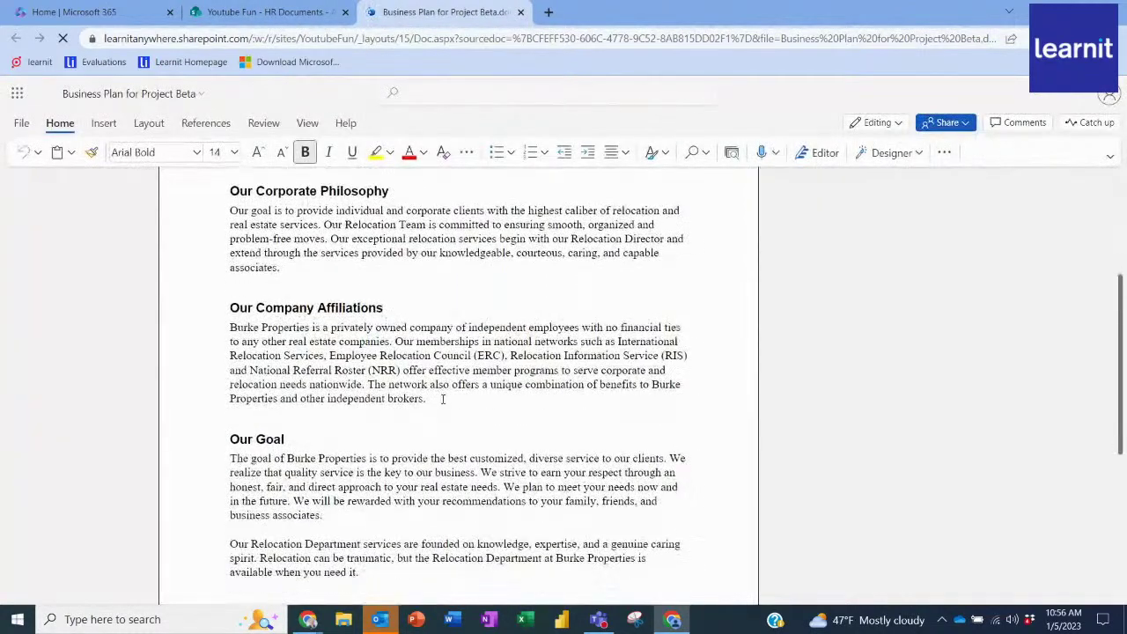
{"action": "left_click", "coordinate": [455, 271]}
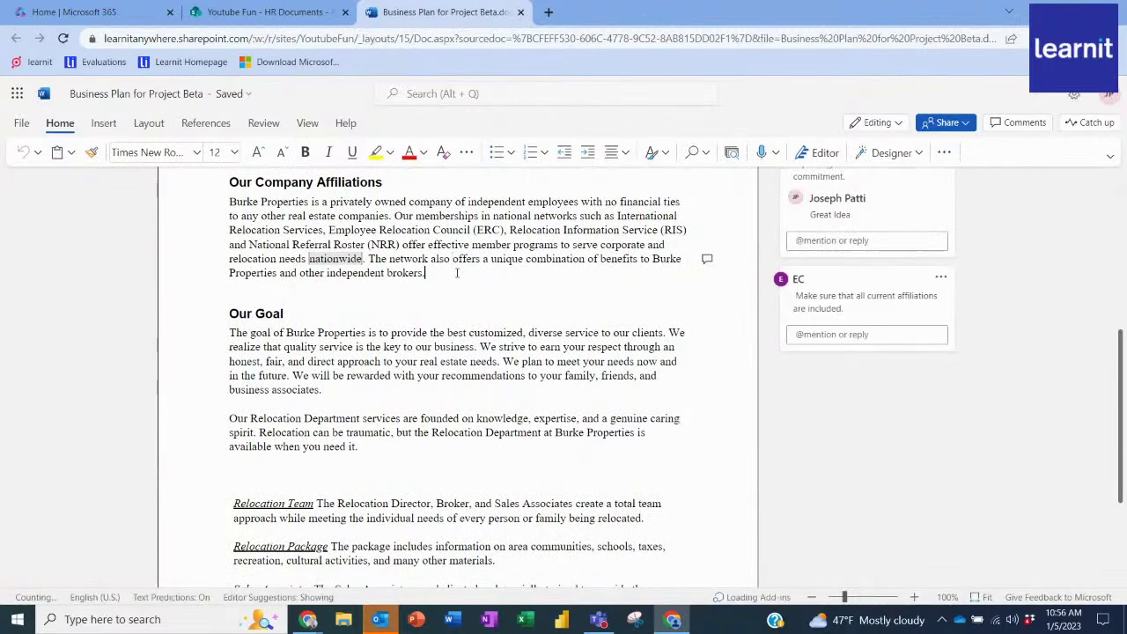
{"action": "type", "text": "Add some"}
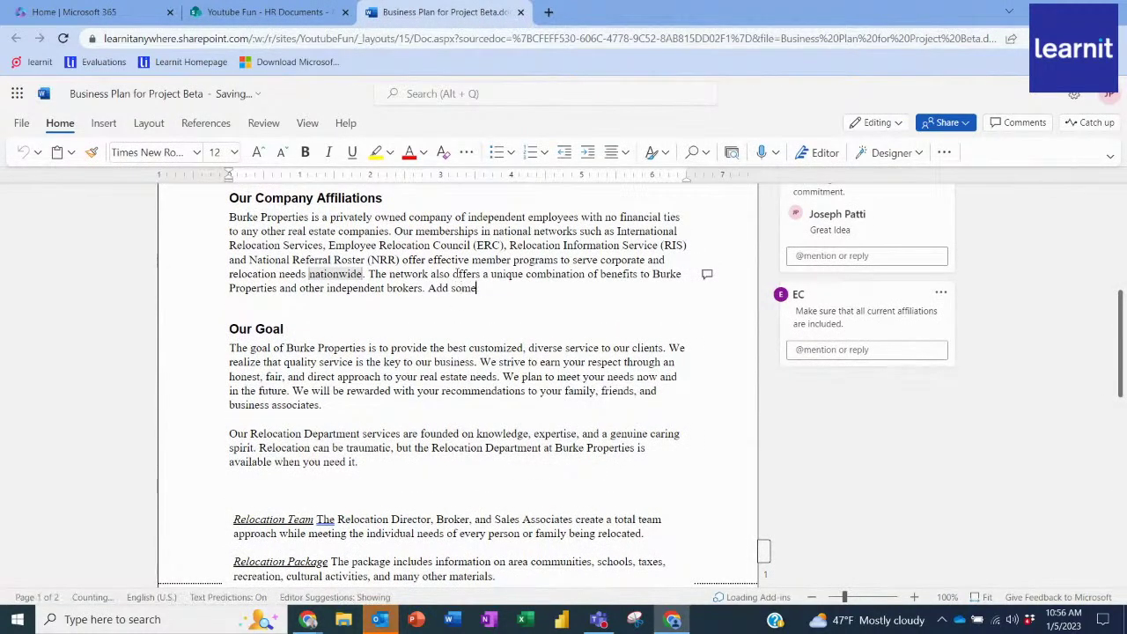
{"action": "type", "text": "thing here."}
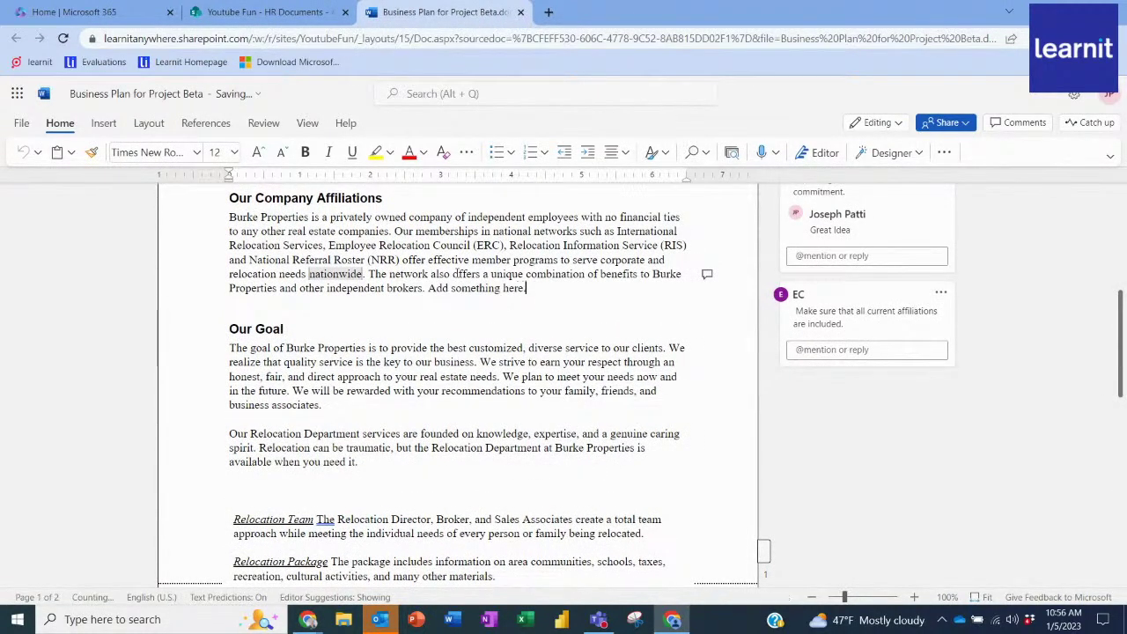
- Format the two title lines, Burke Properties, Inc. and its slogan, as underlined, size 18 and blue, then close the document
{"action": "scroll", "coordinate": [422, 338], "scroll_direction": "up", "scroll_amount": 5}
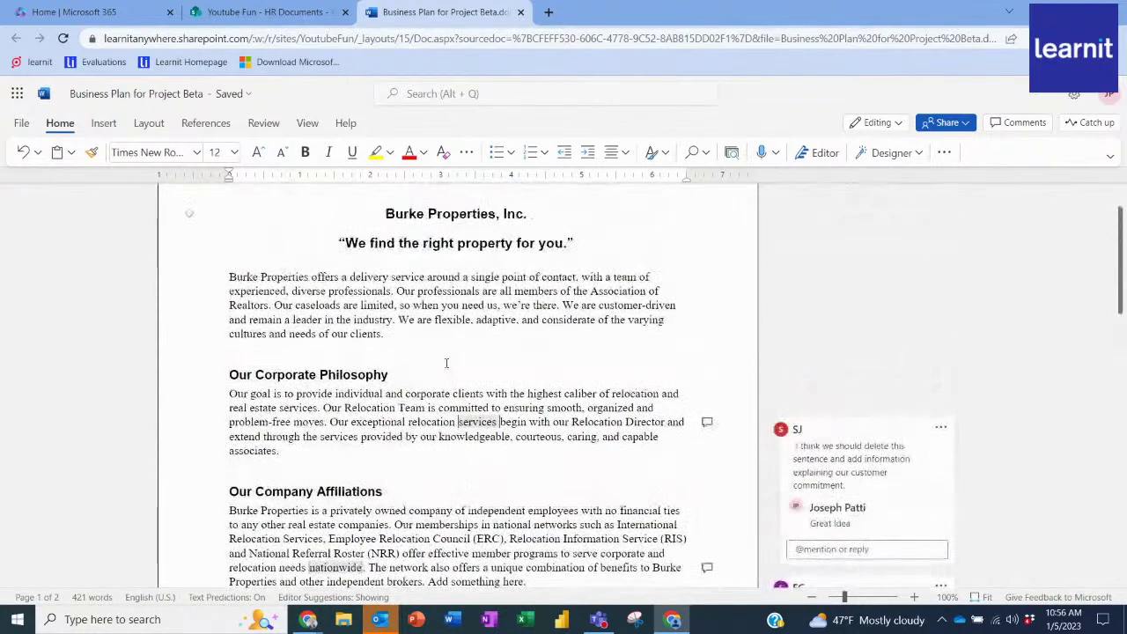
{"action": "left_click_drag", "start_coordinate": [563, 243], "coordinate": [349, 214]}
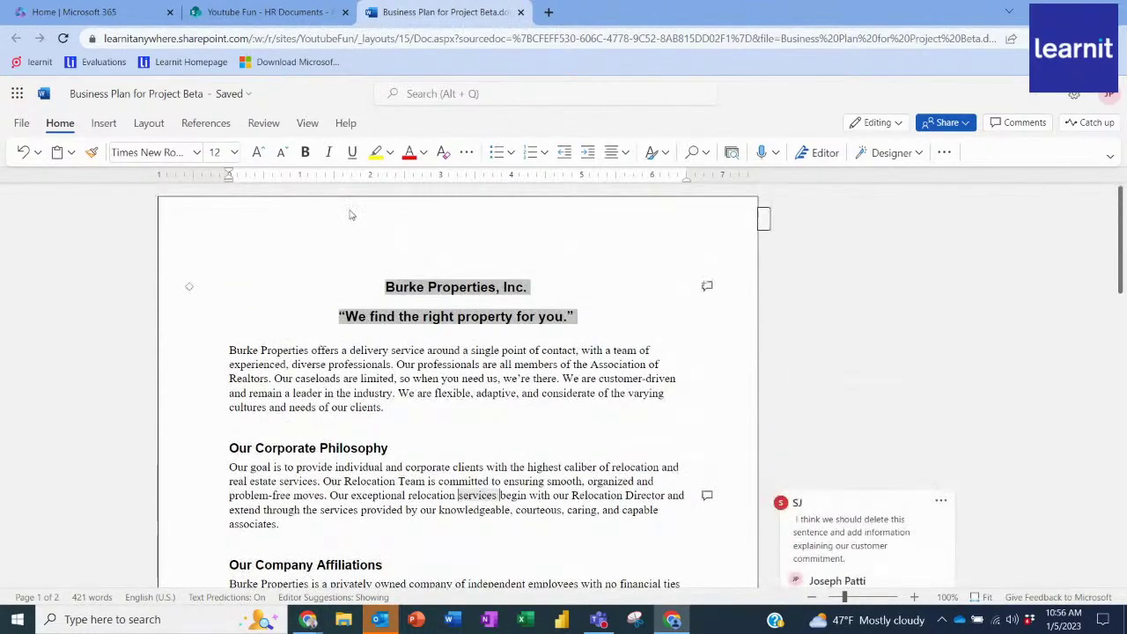
{"action": "left_click", "coordinate": [352, 152]}
{"action": "left_click", "coordinate": [234, 154]}
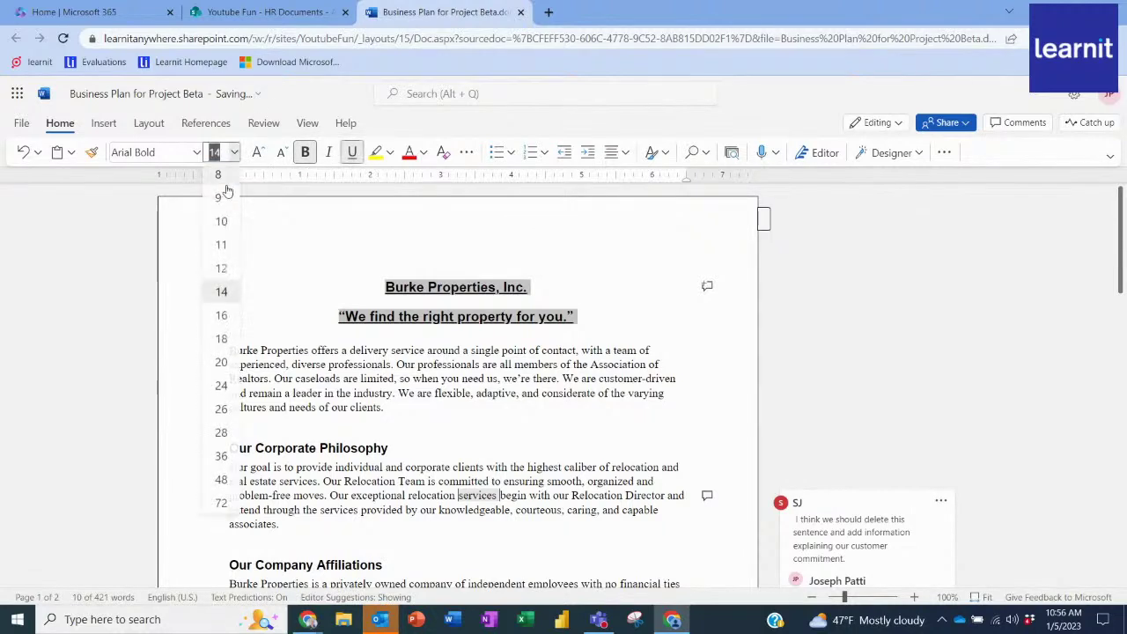
{"action": "left_click", "coordinate": [221, 339]}
{"action": "left_click", "coordinate": [422, 154]}
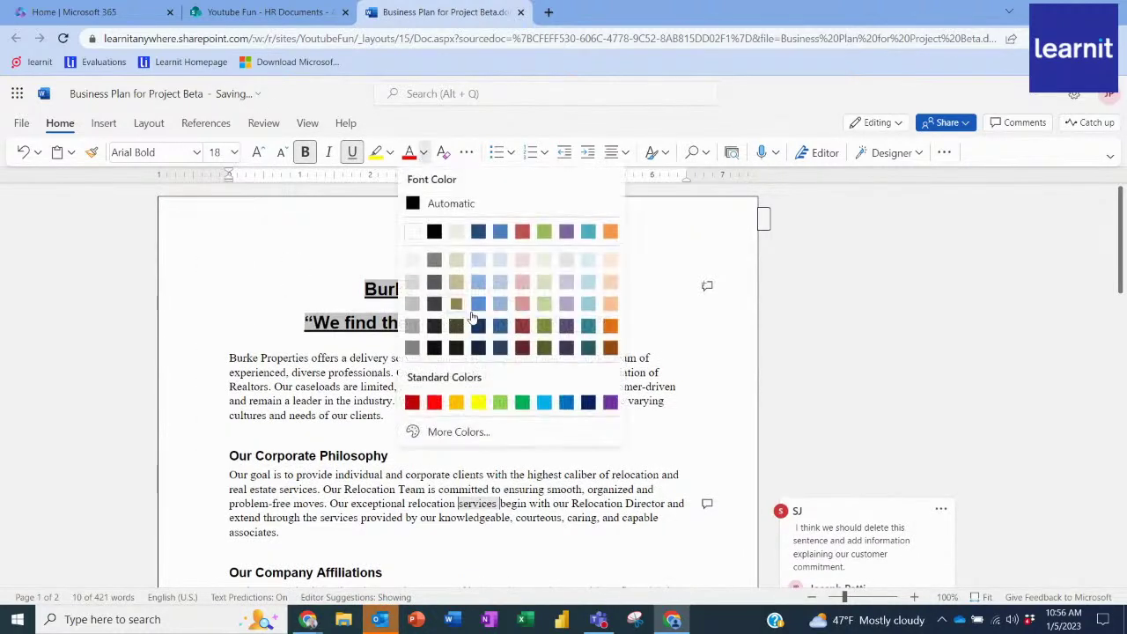
{"action": "left_click", "coordinate": [480, 308]}
{"action": "left_click", "coordinate": [600, 254]}
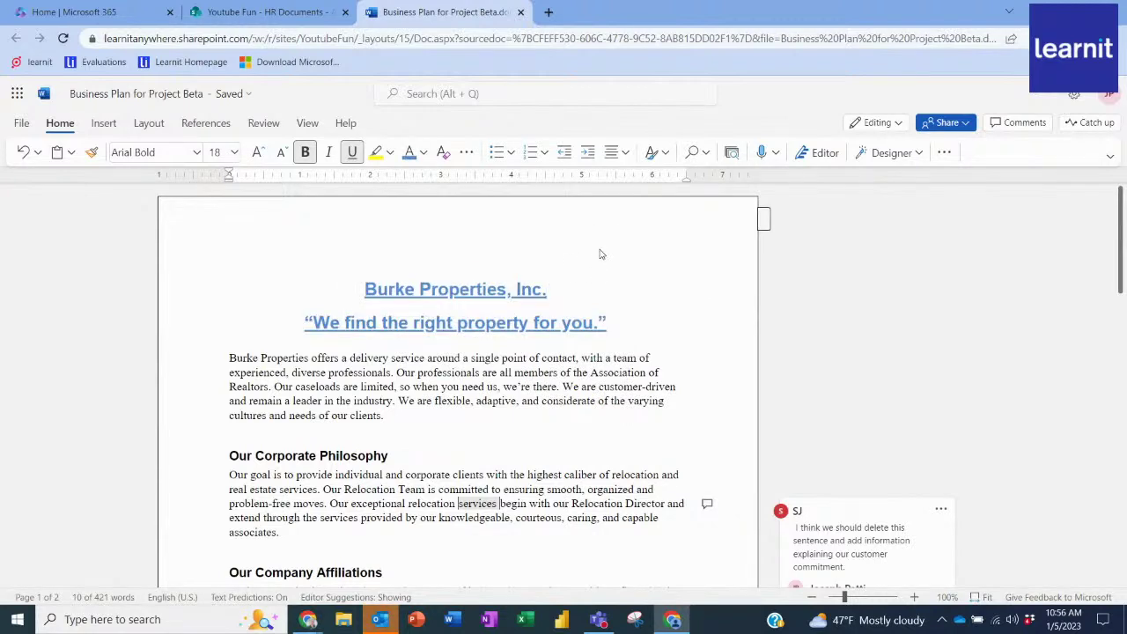
{"action": "left_click", "coordinate": [523, 12]}
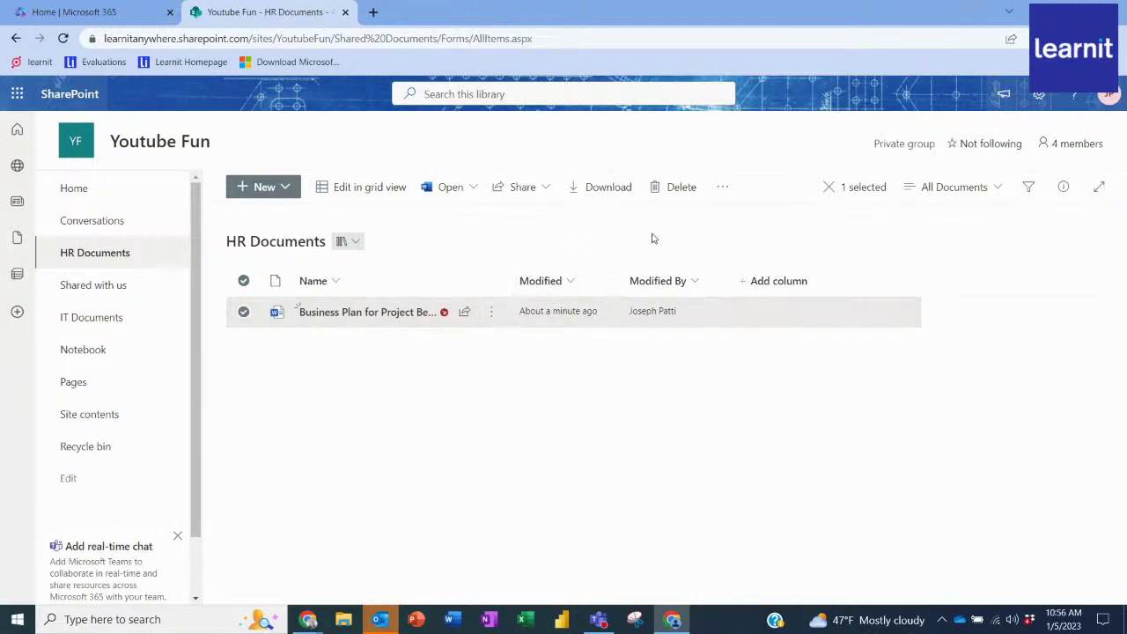
- Check in Business Plan for Project Beta with the comment "I add to the 2nd paragraph and i changed the style of the Title."
{"action": "left_click", "coordinate": [723, 189]}
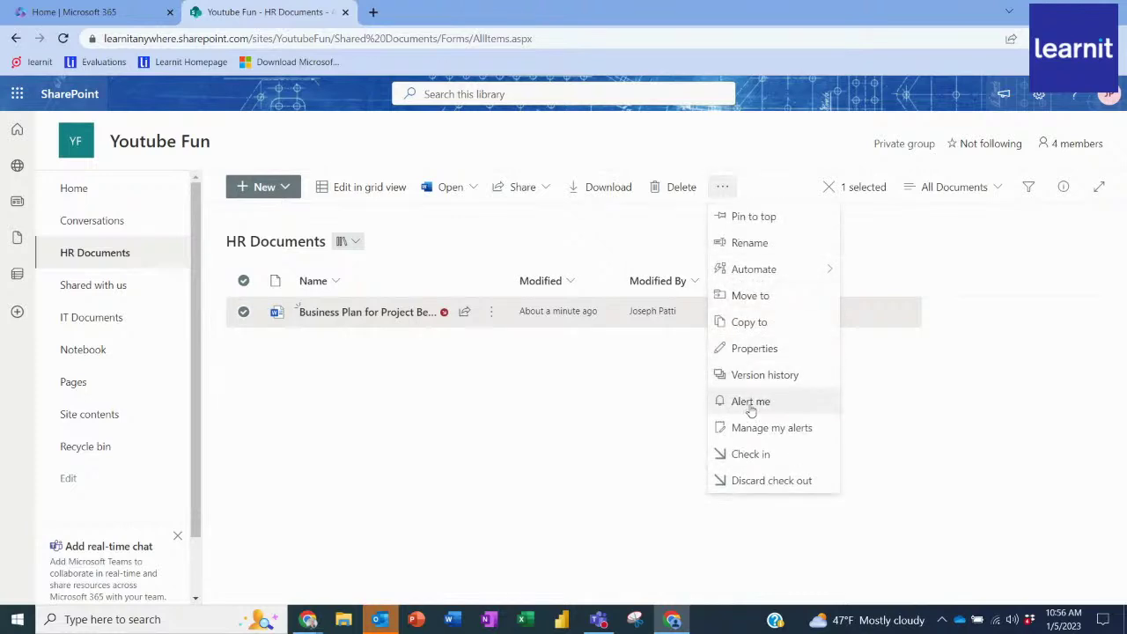
{"action": "left_click", "coordinate": [776, 457]}
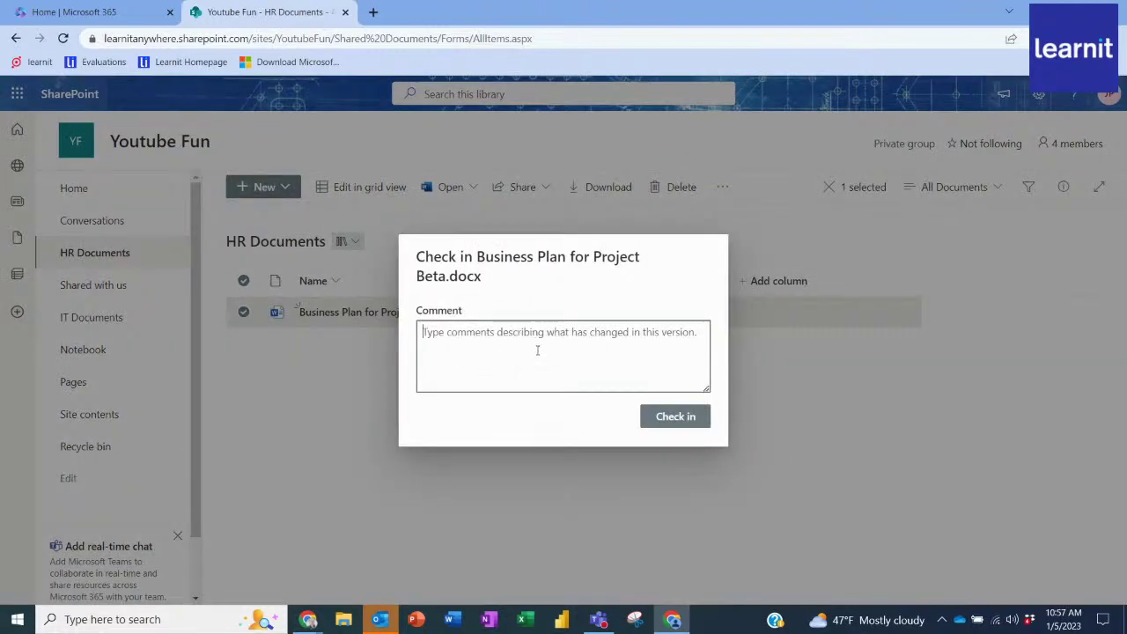
{"action": "type", "text": "Ad"}
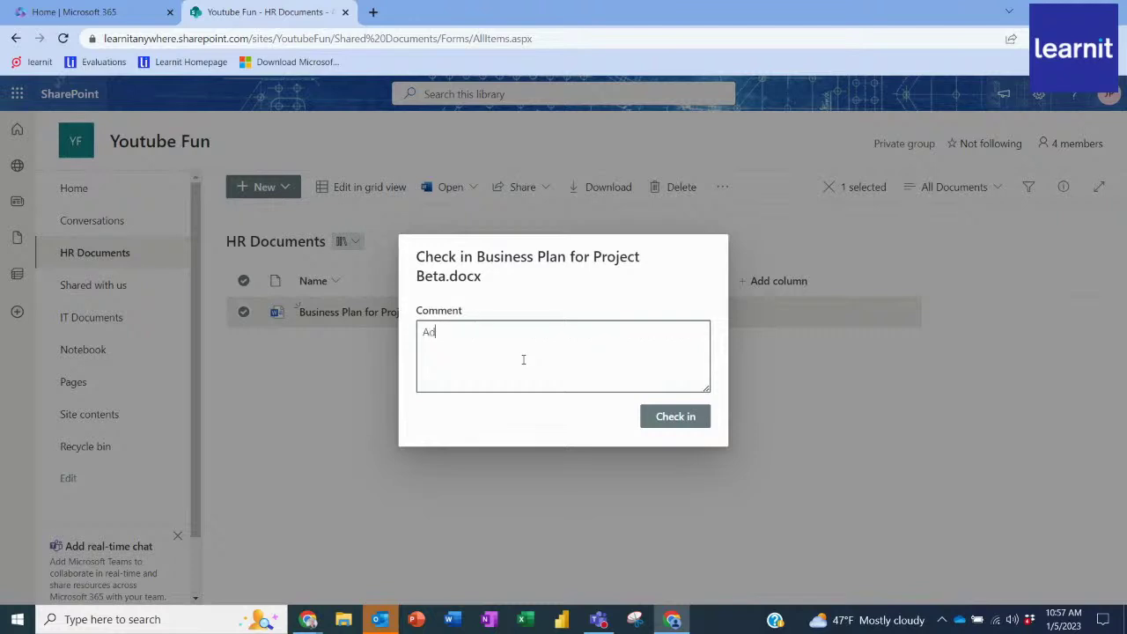
{"action": "key", "text": "BackSpace"}
{"action": "key", "text": "BackSpace"}
{"action": "type", "text": "I add to the 2nd"}
{"action": "type", "text": "paragraph and"}
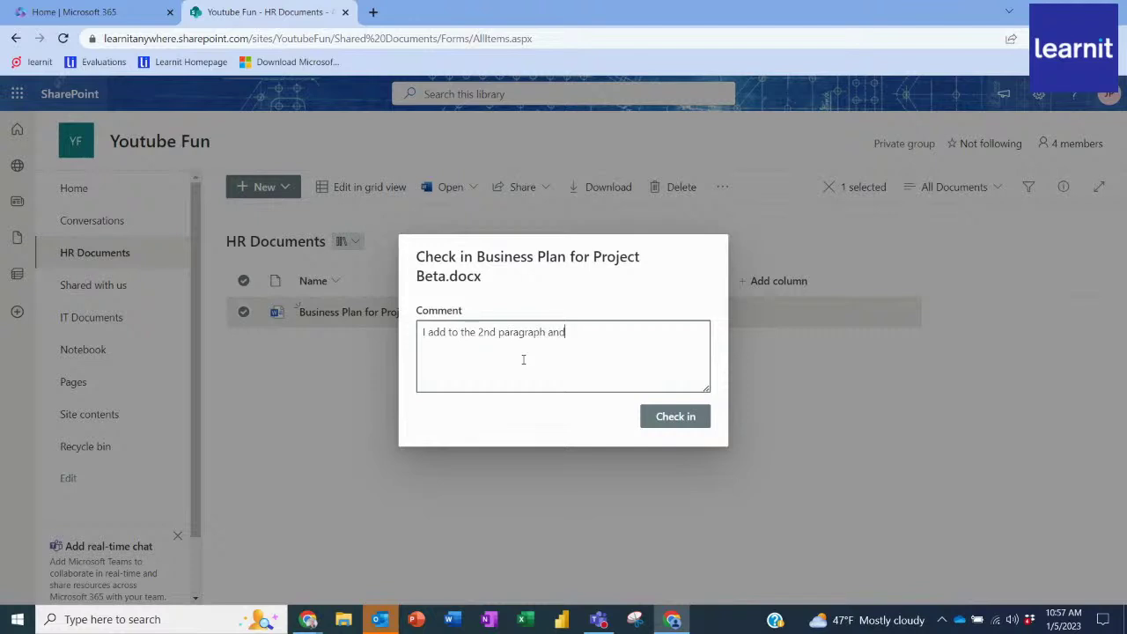
{"action": "type", "text": " i changed the style of the "}
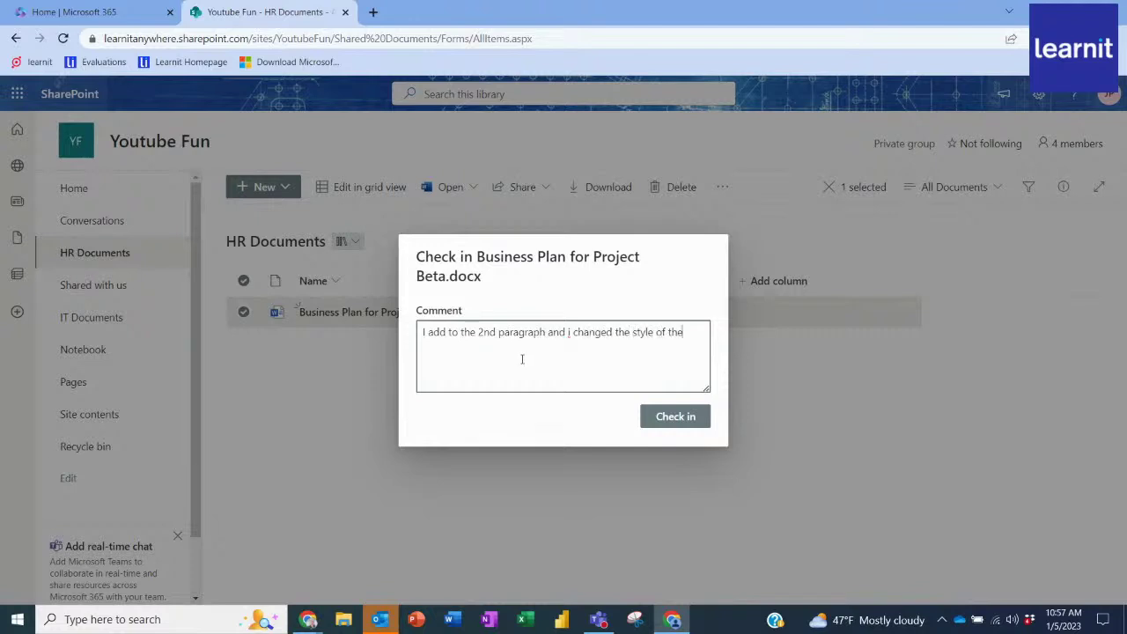
{"action": "type", "text": "Title."}
{"action": "left_click", "coordinate": [674, 420]}
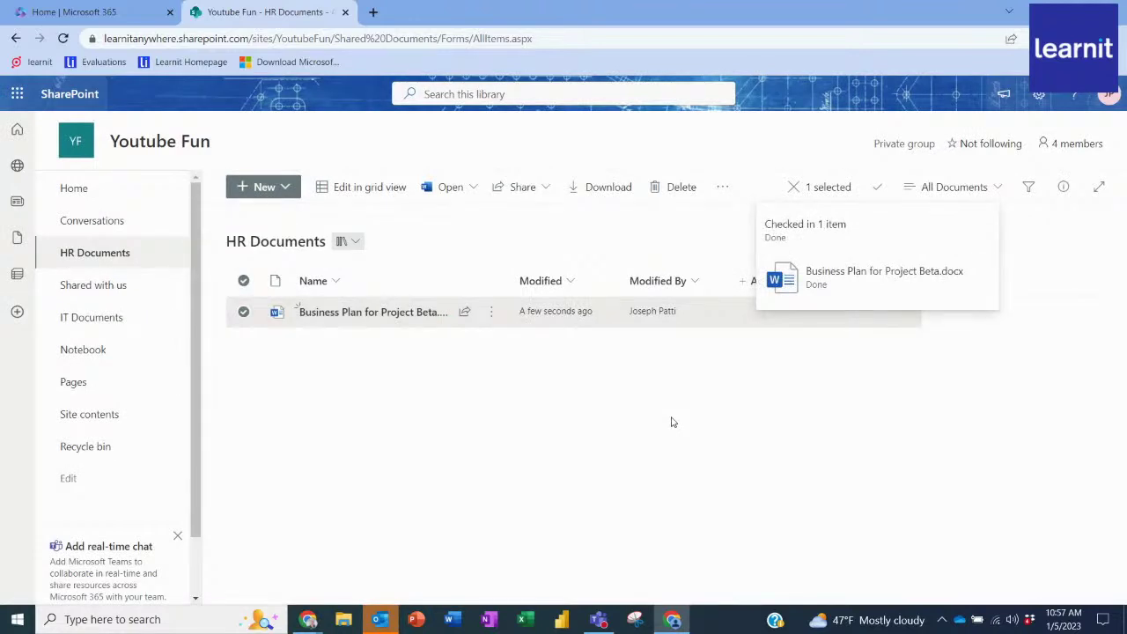
- Review the version history of Business Plan for Project Beta, including the check-in comment on version 3.0
{"action": "left_click", "coordinate": [723, 188]}
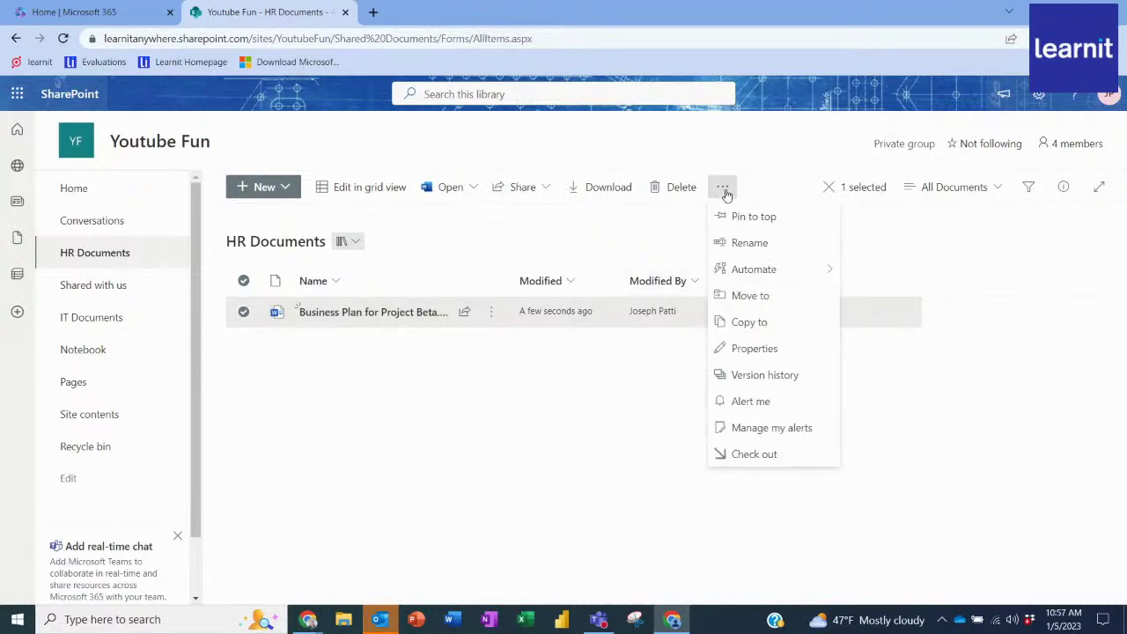
{"action": "left_click", "coordinate": [764, 375]}
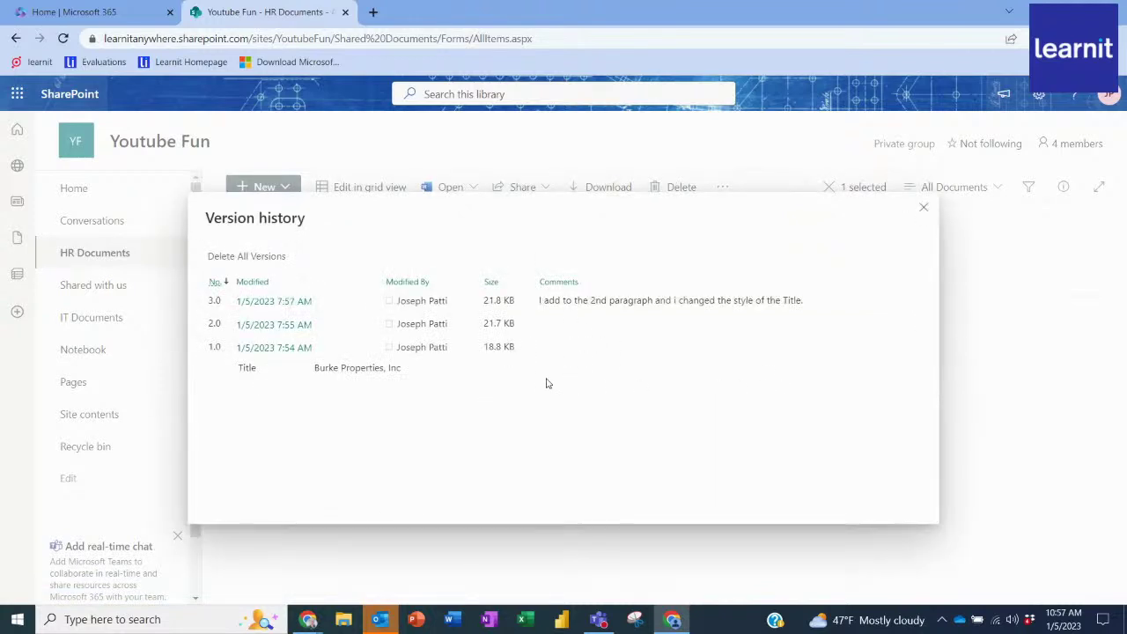
{"action": "mouse_move", "coordinate": [268, 354]}
{"action": "mouse_move", "coordinate": [265, 335]}
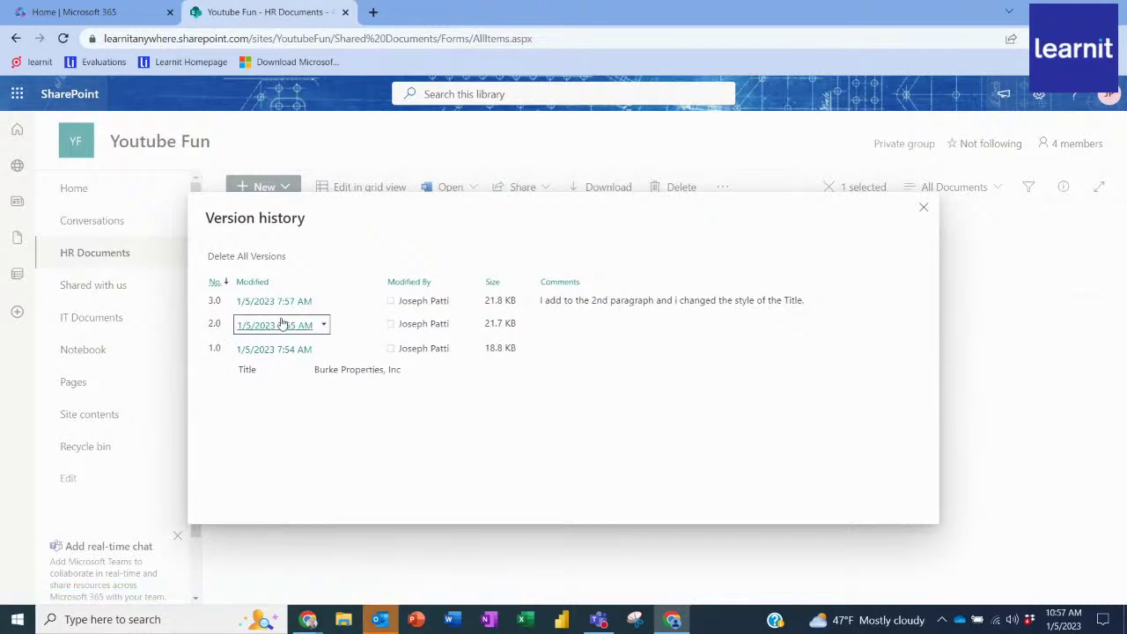
{"action": "mouse_move", "coordinate": [291, 308]}
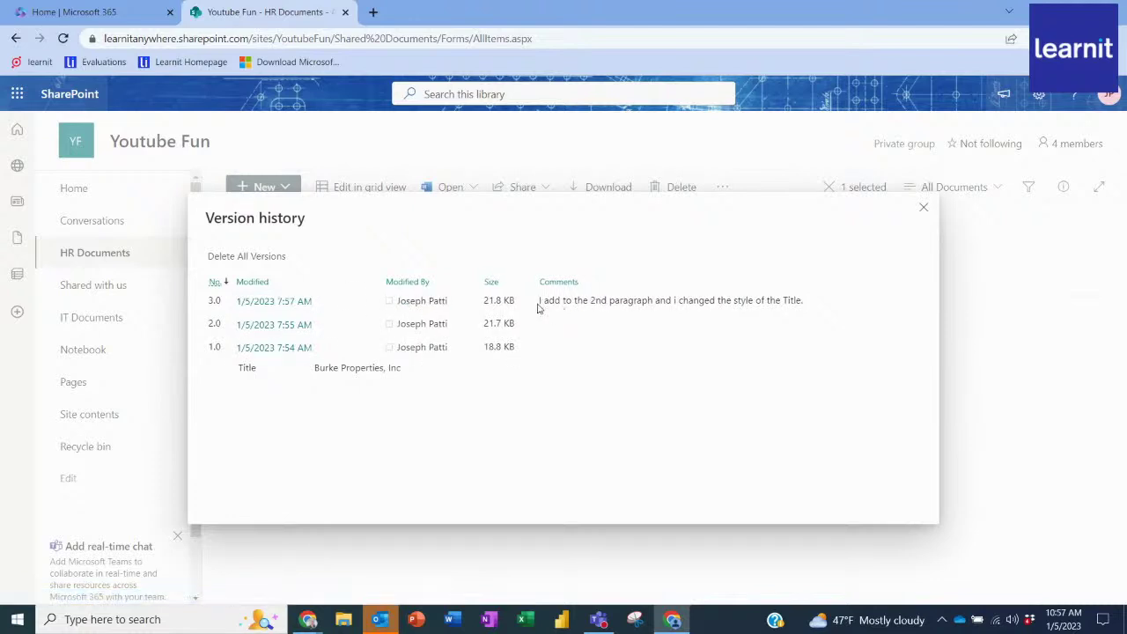
{"action": "left_click_drag", "start_coordinate": [539, 309], "coordinate": [807, 315]}
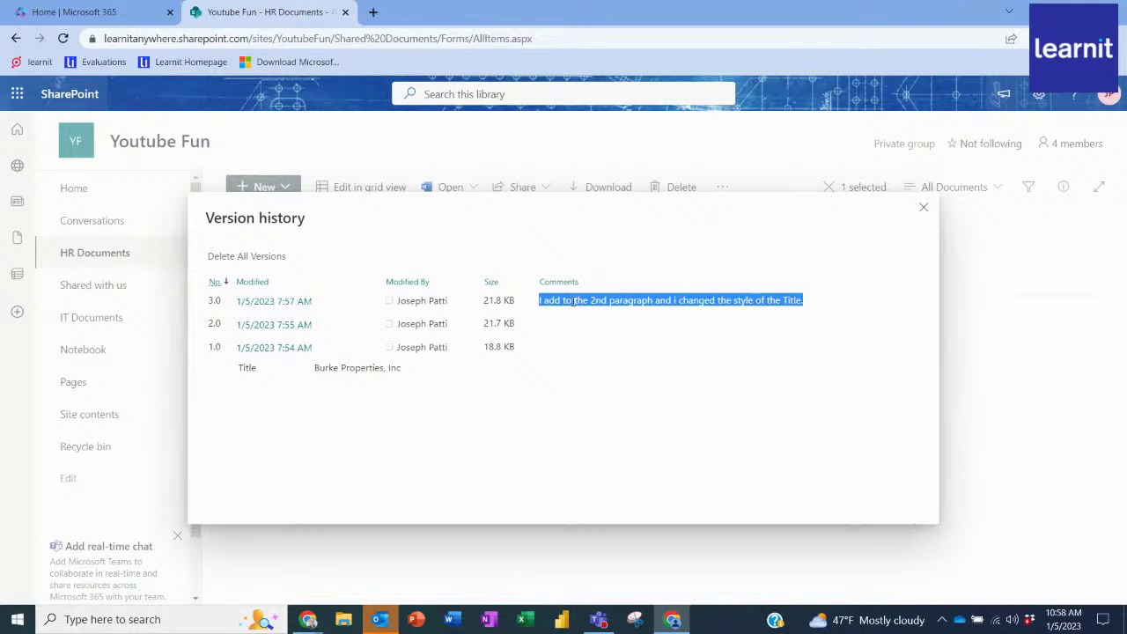
{"action": "left_click", "coordinate": [557, 415]}
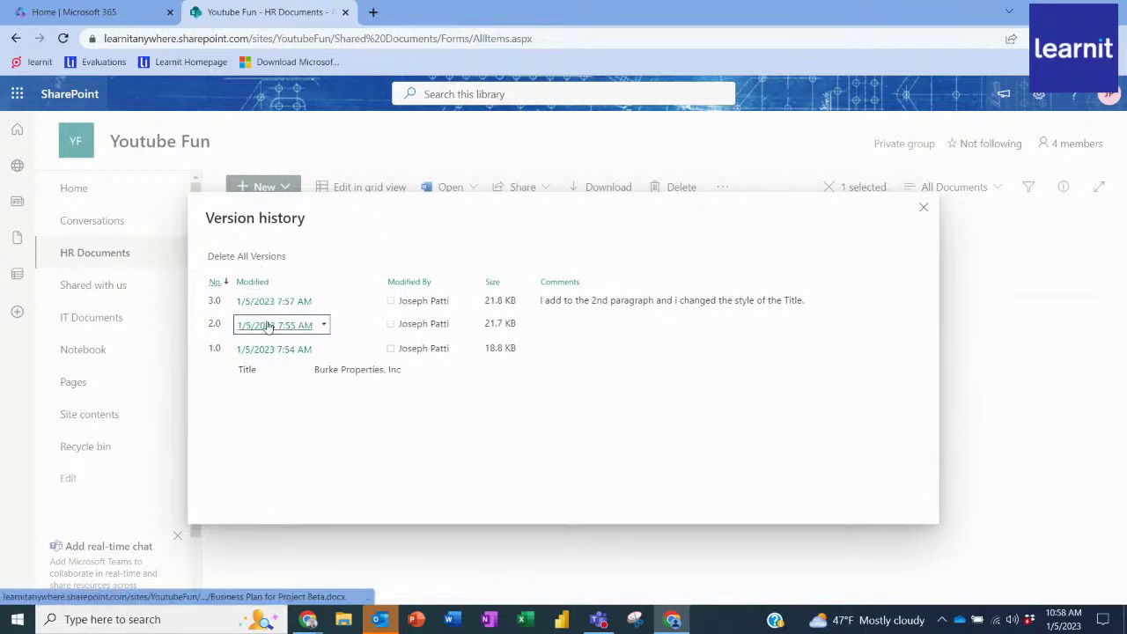
- Examine the actions available for version 2.0, including Restore, without applying any, and close the version history
{"action": "left_click", "coordinate": [322, 326]}
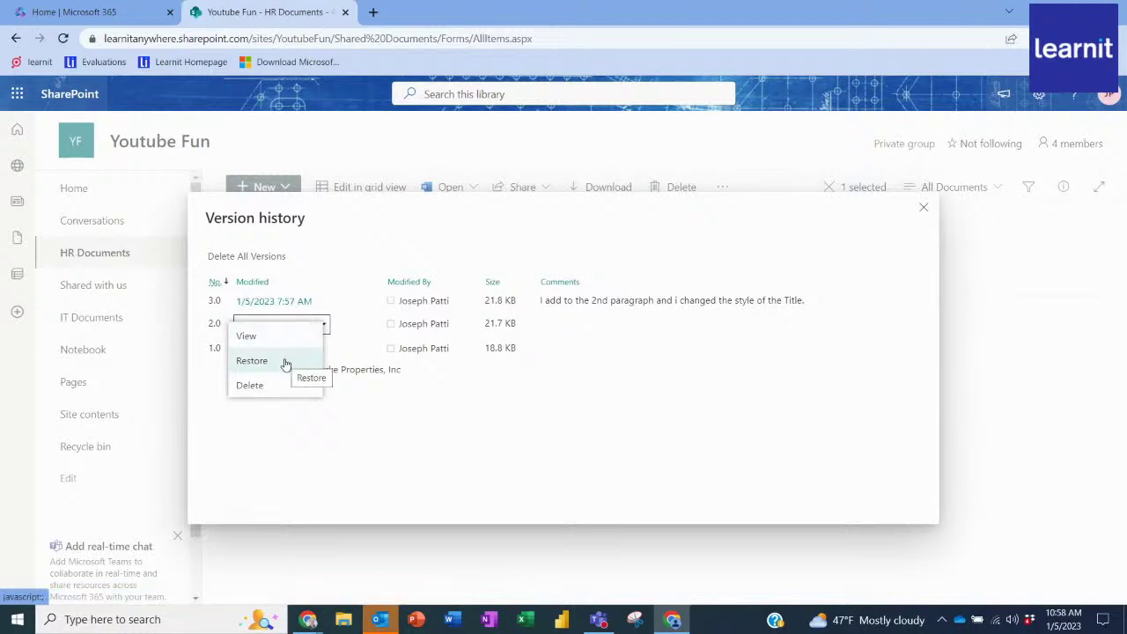
{"action": "left_click", "coordinate": [439, 421]}
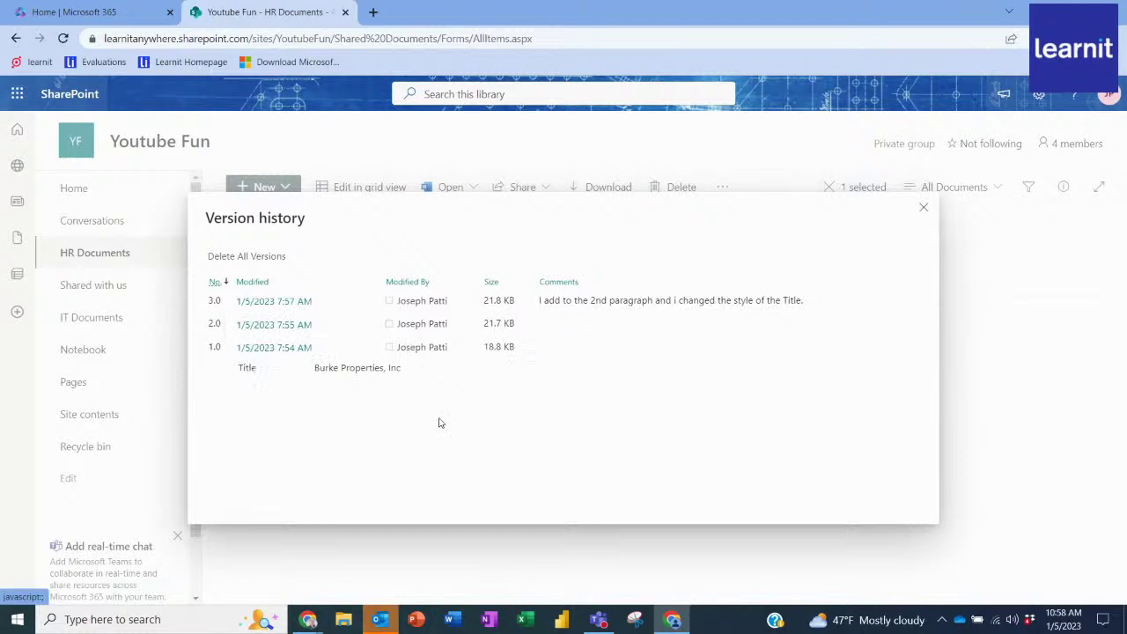
{"action": "left_click", "coordinate": [924, 209]}
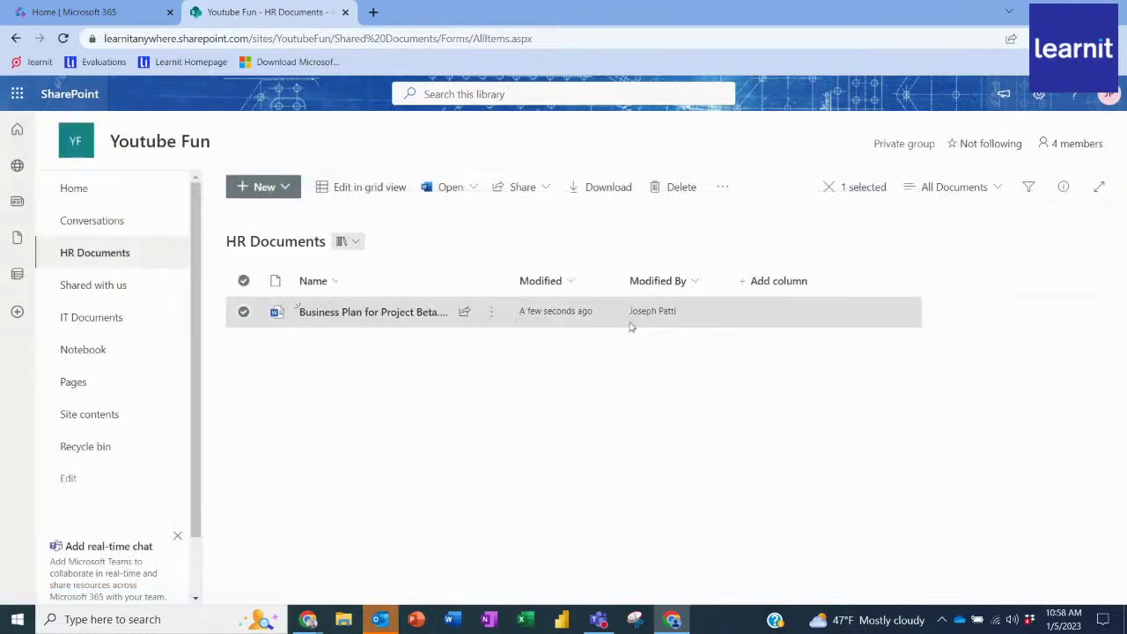
- Clear the selection of the Word file and go to the Youtube Fun site's home page
{"action": "left_click", "coordinate": [244, 311]}
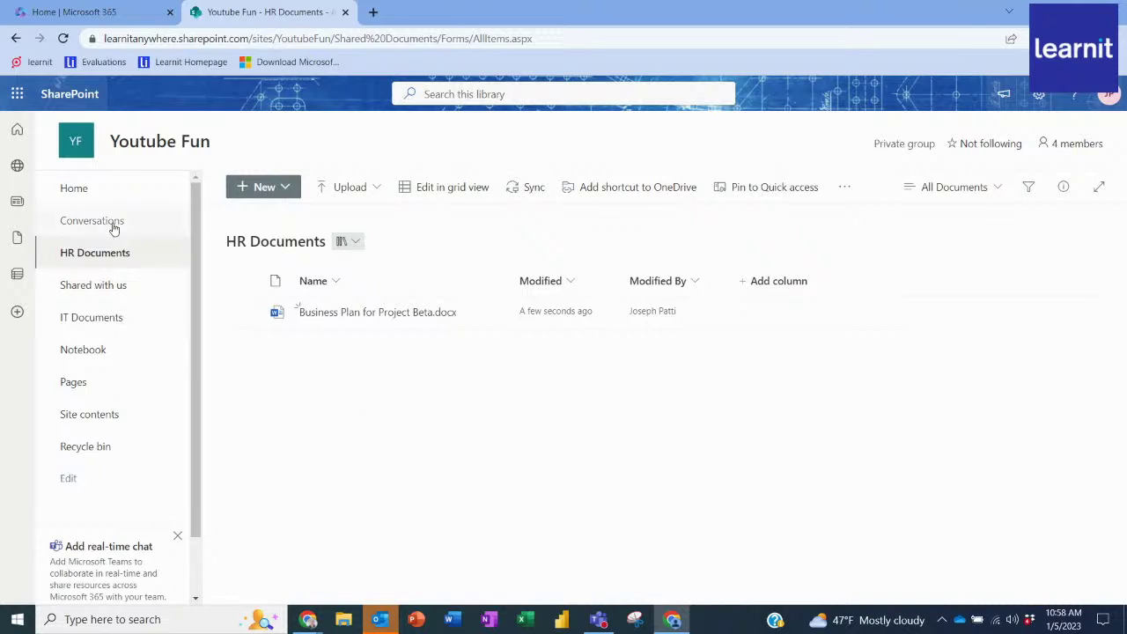
{"action": "left_click", "coordinate": [74, 187]}
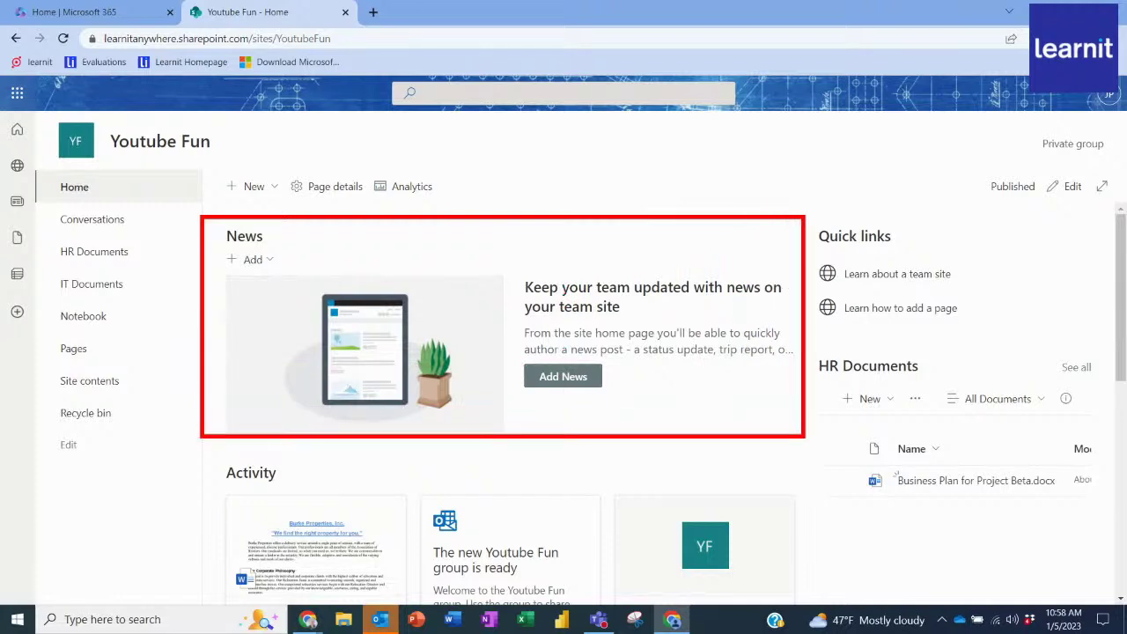
- Return to the SharePoint start page and open Project Beta Example Site from the followed sites
{"action": "left_click", "coordinate": [83, 103]}
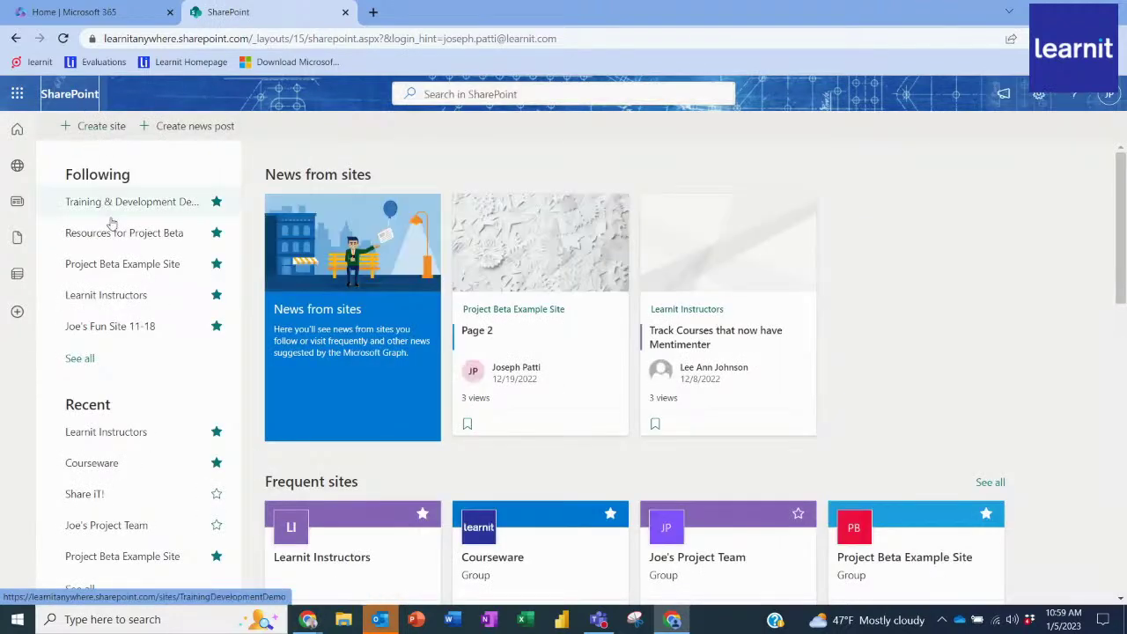
{"action": "left_click", "coordinate": [113, 236]}
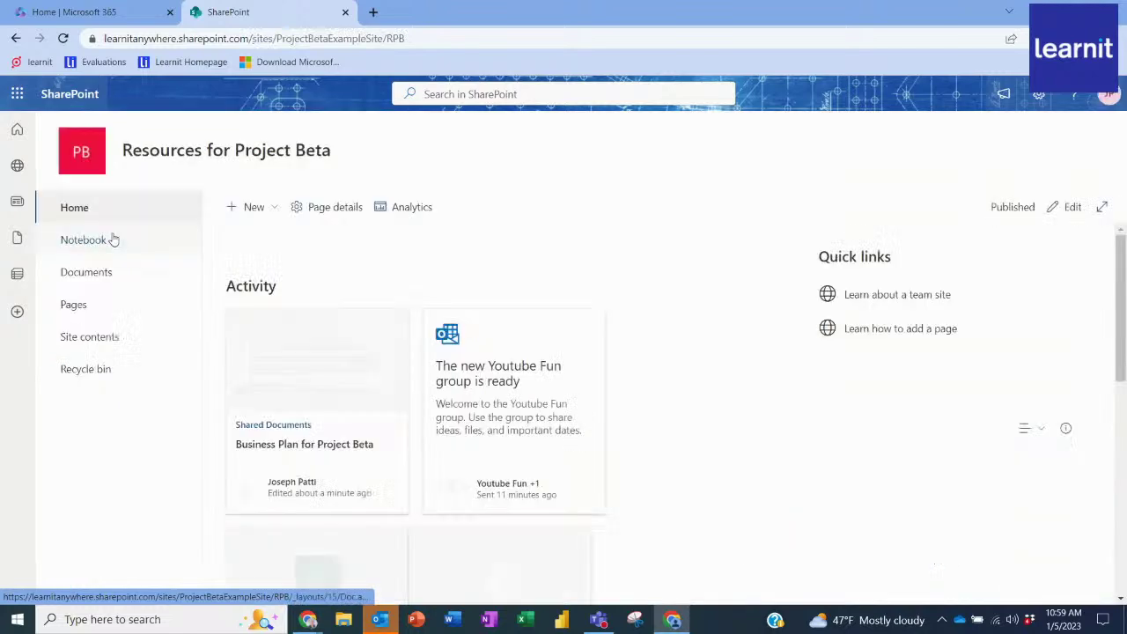
{"action": "left_click", "coordinate": [64, 101]}
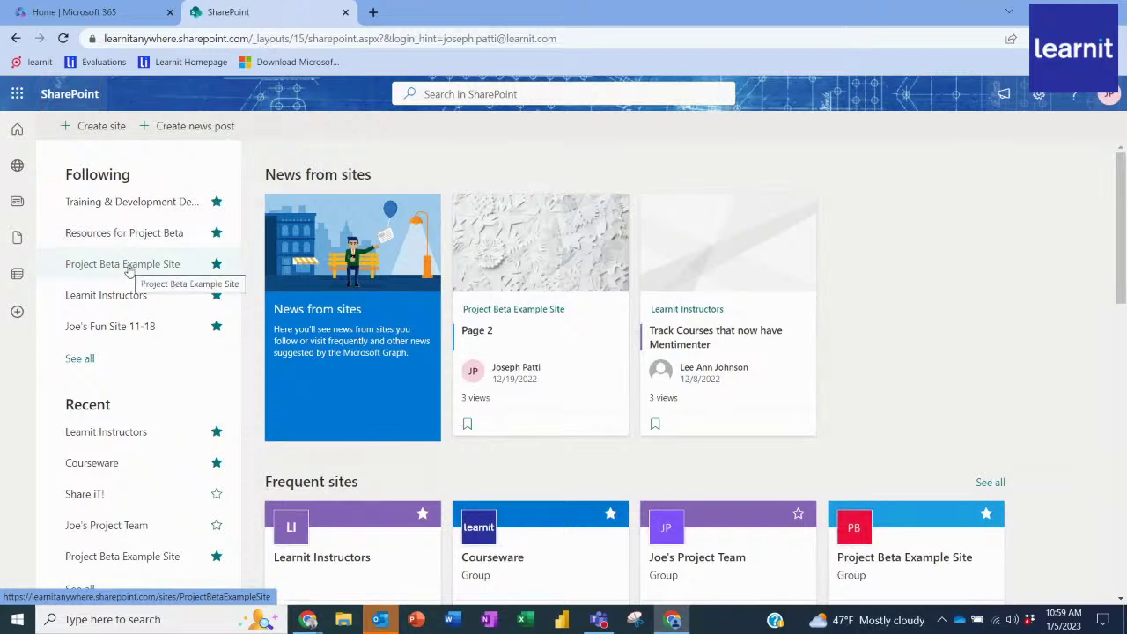
{"action": "left_click", "coordinate": [130, 270]}
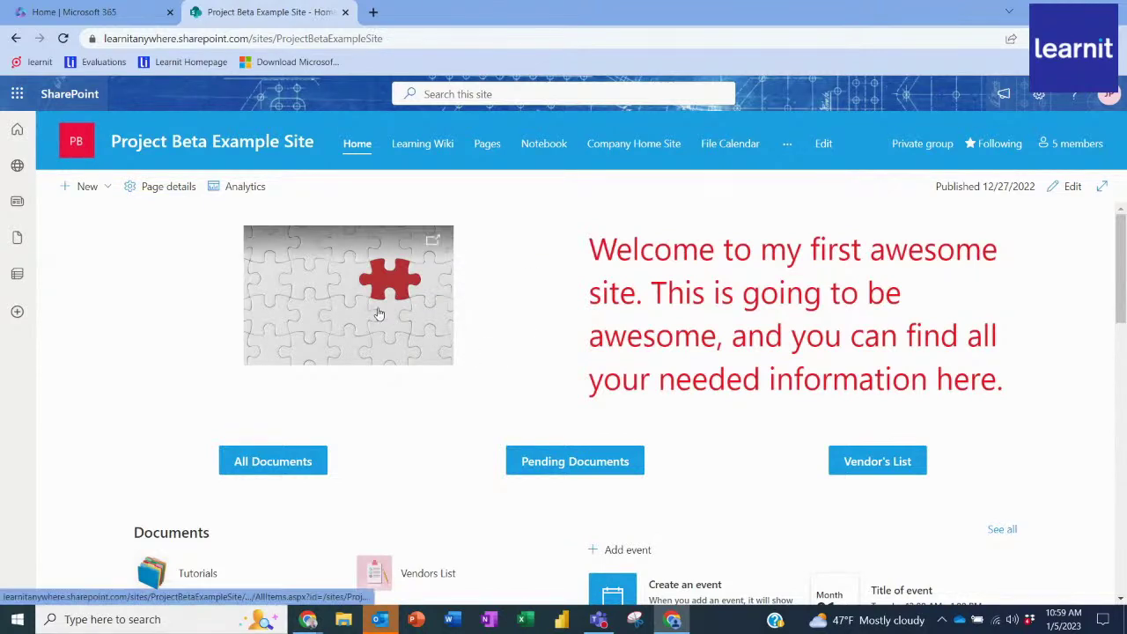
- Examine the Project Beta Example Site home page, including its document links, events, Item Request List and embedded report charts
{"action": "scroll", "coordinate": [414, 443], "scroll_direction": "down", "scroll_amount": 3}
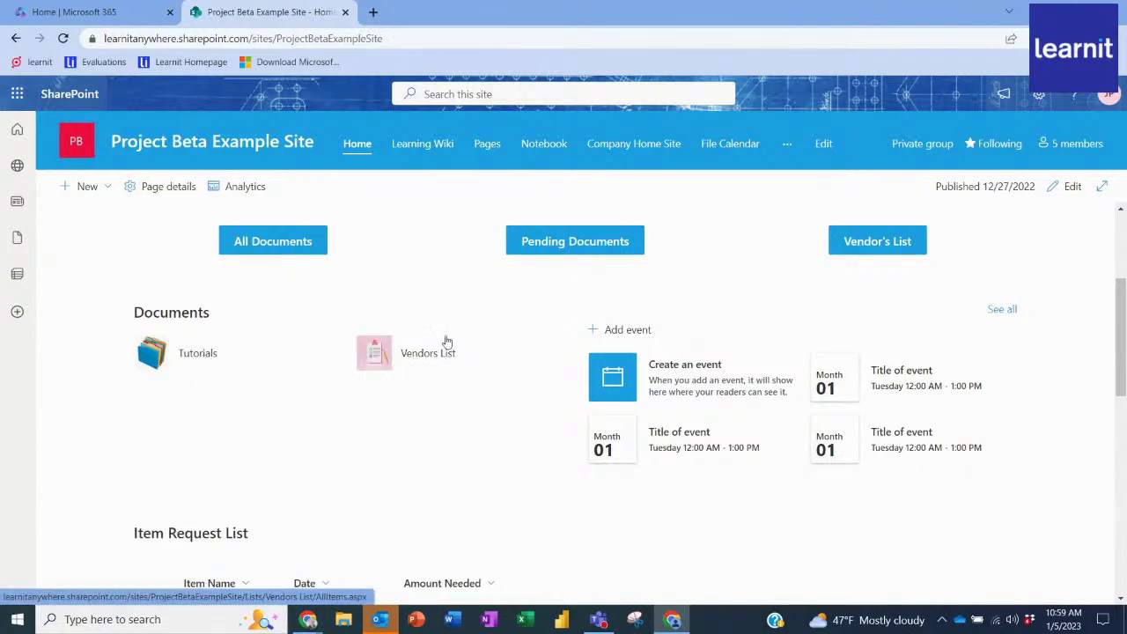
{"action": "scroll", "coordinate": [493, 488], "scroll_direction": "down", "scroll_amount": 4}
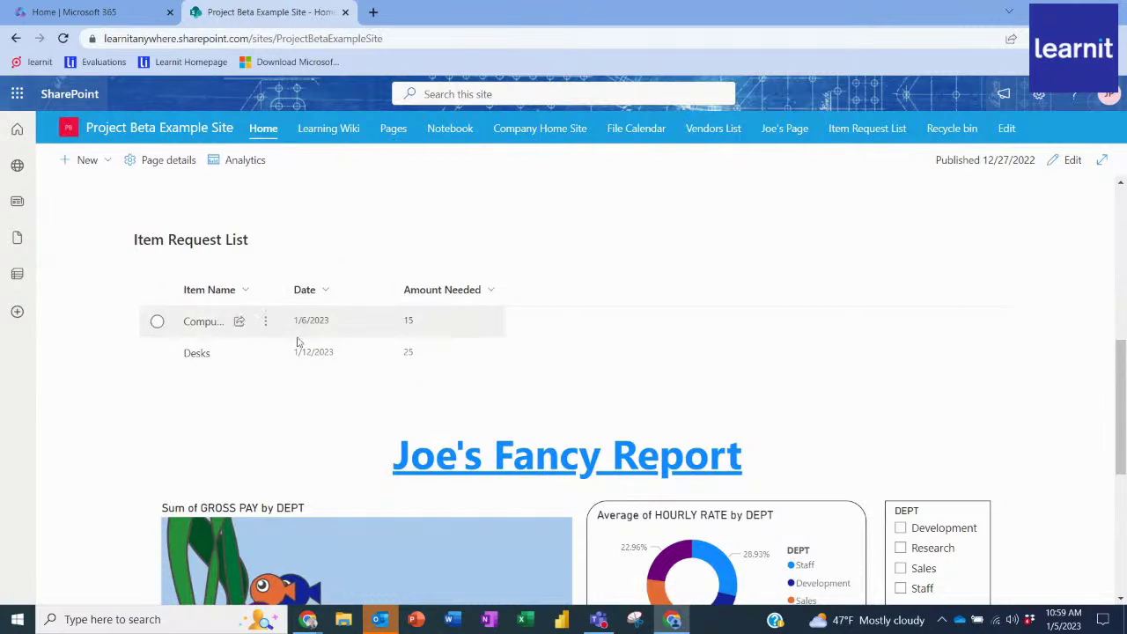
{"action": "scroll", "coordinate": [462, 374], "scroll_direction": "down", "scroll_amount": 2}
{"action": "scroll", "coordinate": [467, 383], "scroll_direction": "down", "scroll_amount": 1}
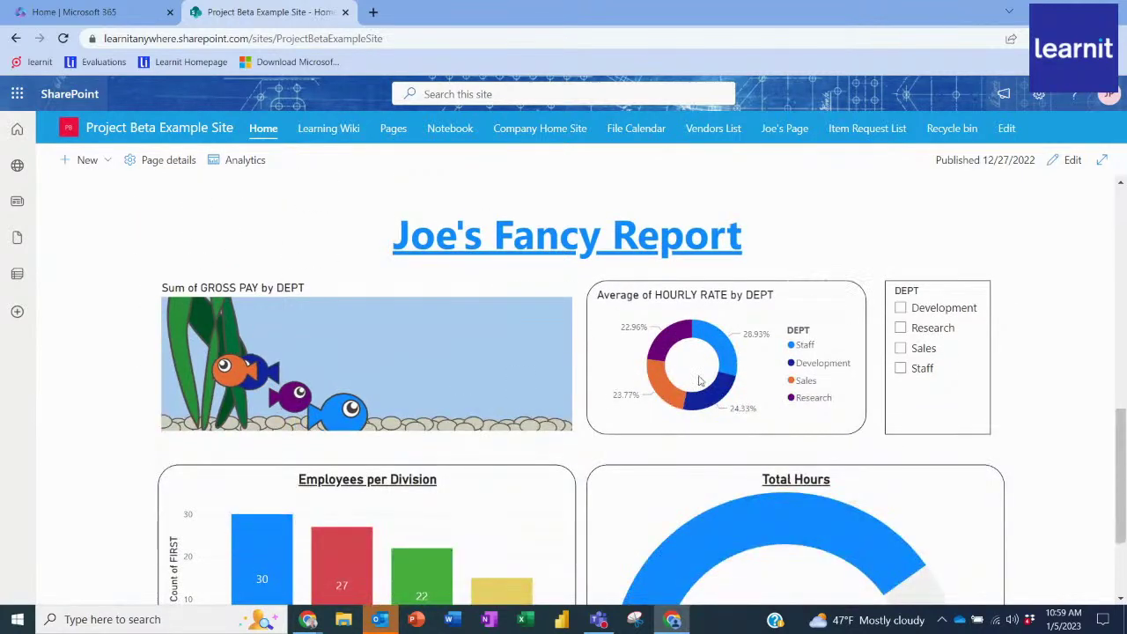
{"action": "scroll", "coordinate": [623, 448], "scroll_direction": "down", "scroll_amount": 2}
{"action": "mouse_move", "coordinate": [622, 453]}
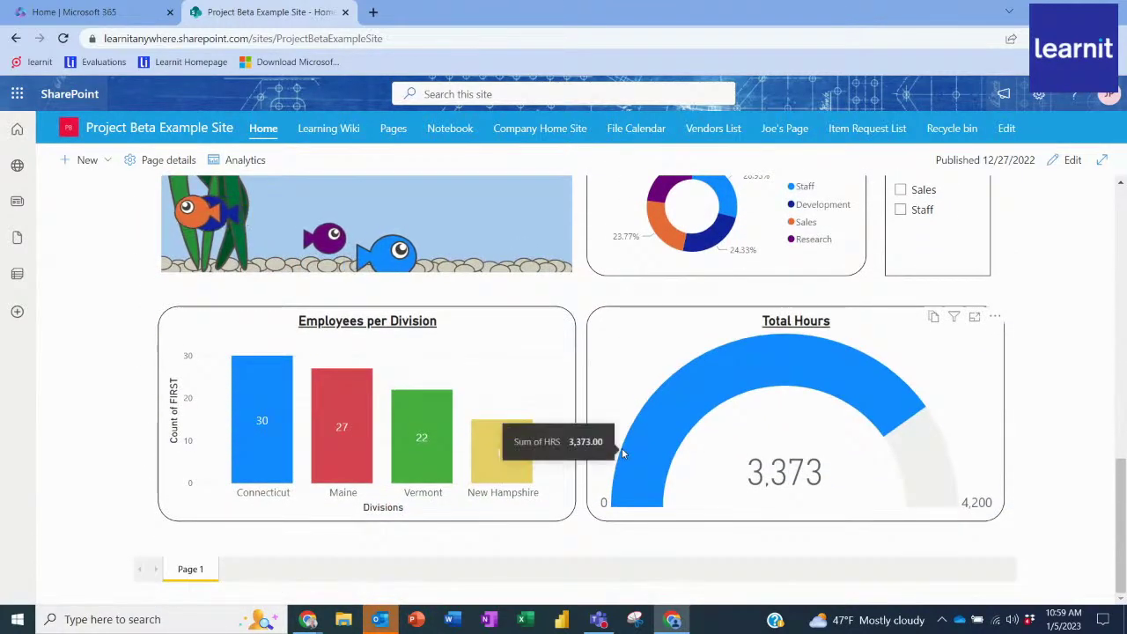
{"action": "scroll", "coordinate": [621, 452], "scroll_direction": "up", "scroll_amount": 7}
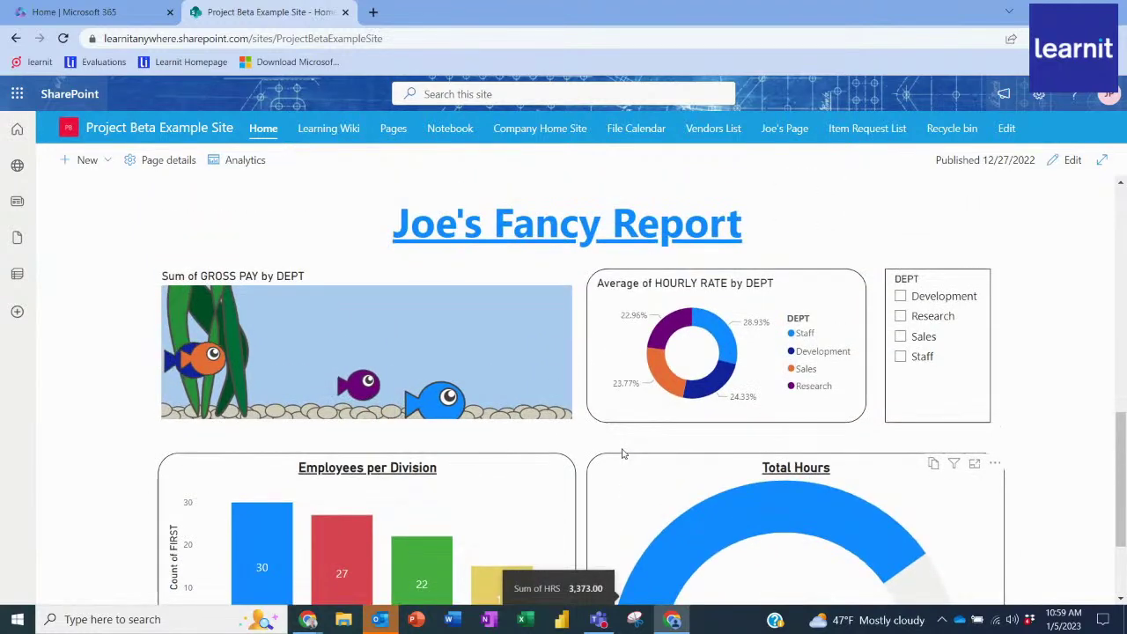
{"action": "scroll", "coordinate": [622, 458], "scroll_direction": "up", "scroll_amount": 5}
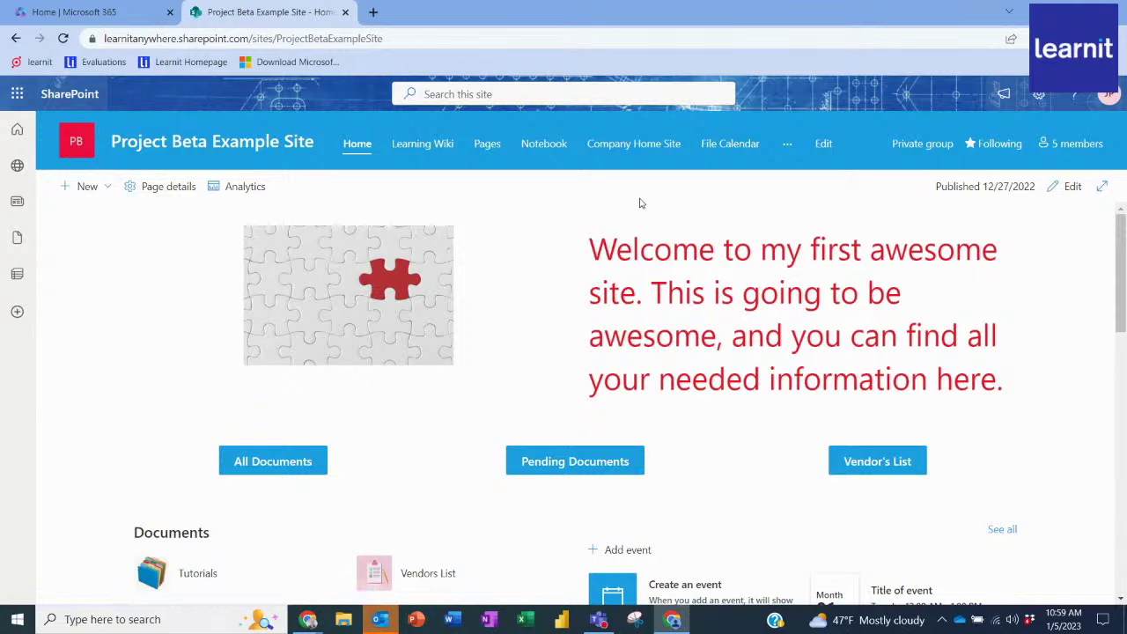
- Open the Tutorials folder from the Documents quick links on the Project Beta Example Site home page
{"action": "scroll", "coordinate": [420, 480], "scroll_direction": "down", "scroll_amount": 1}
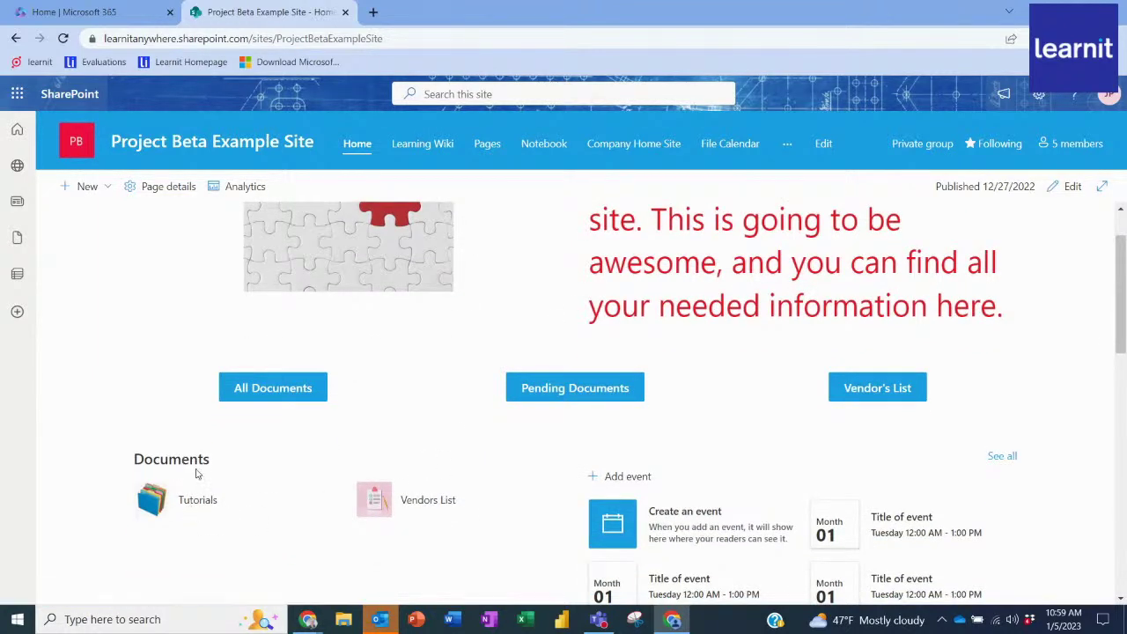
{"action": "left_click", "coordinate": [199, 502]}
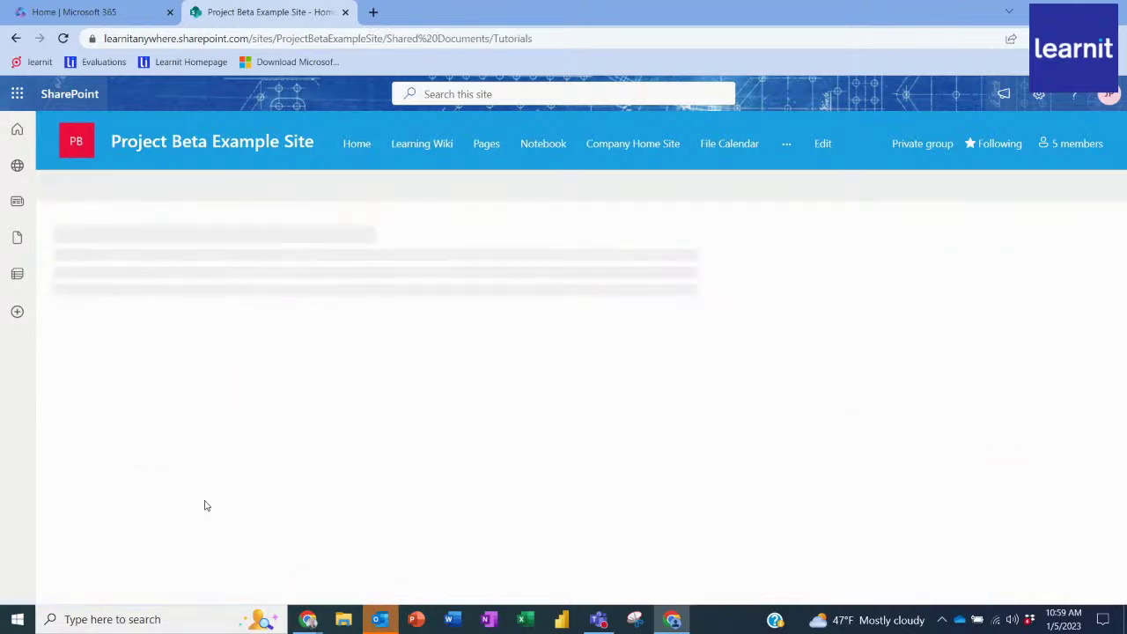